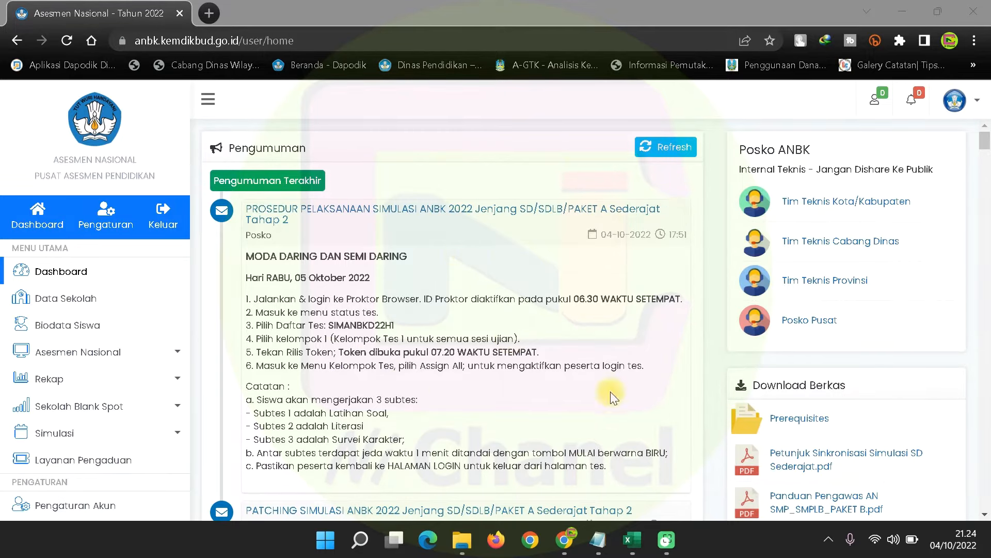
Step: View the student biodata (Biodata Siswa), and open the session settings (Pengaturan Sesi) for Asesmen Nasional
click(68, 325)
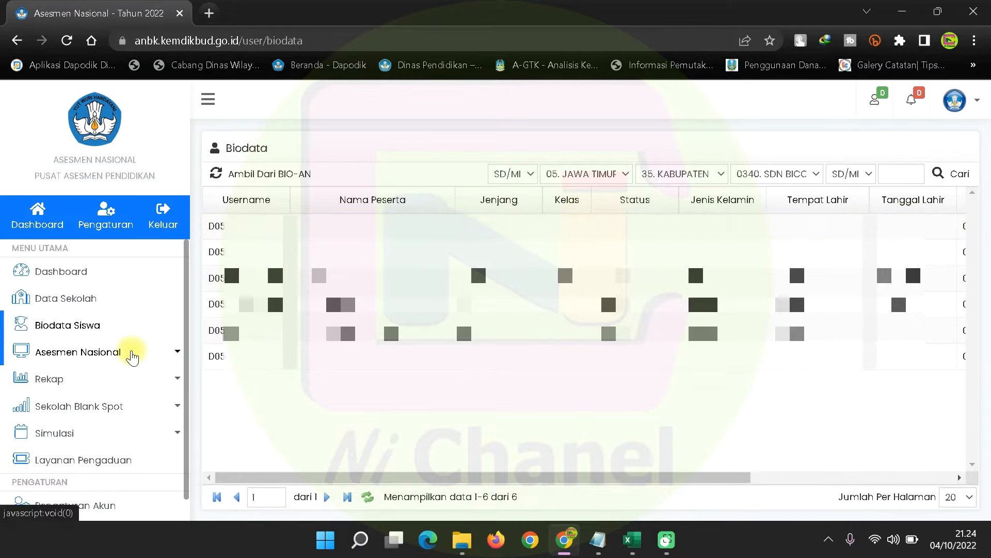
click(152, 356)
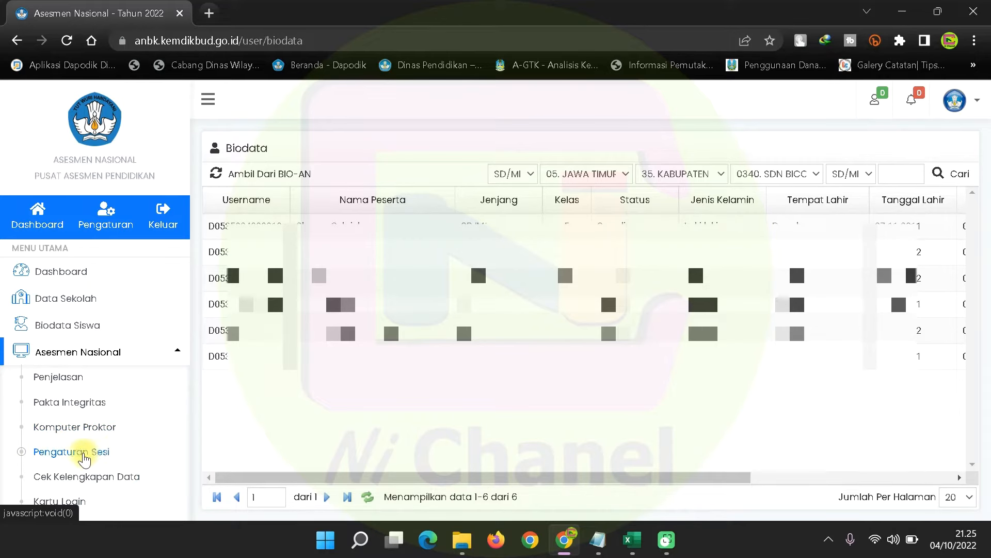
click(84, 457)
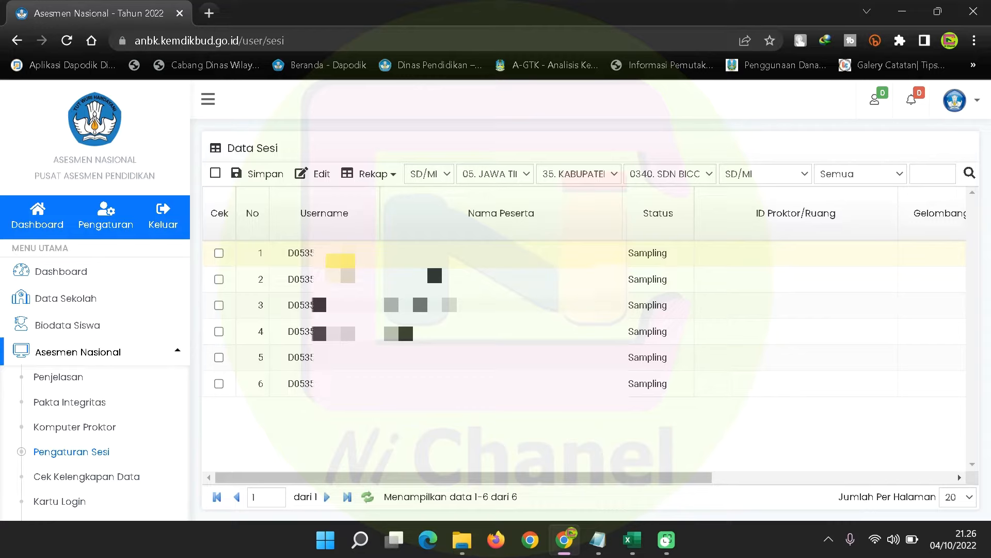
Step: Switch to the Excel session-planning workbook and enter 1 for Jumlah Proktor and 8 for Jumlah Client
click(632, 540)
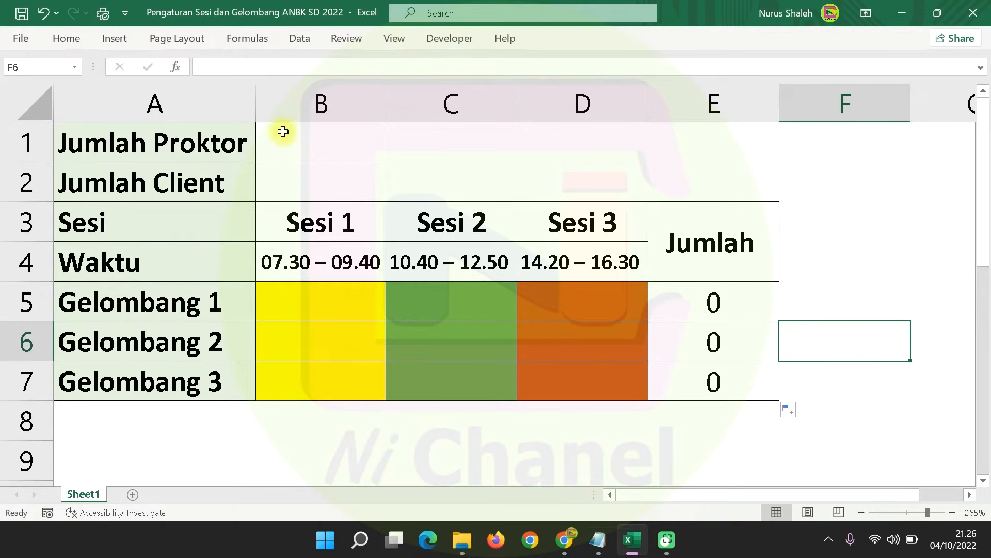
click(332, 149)
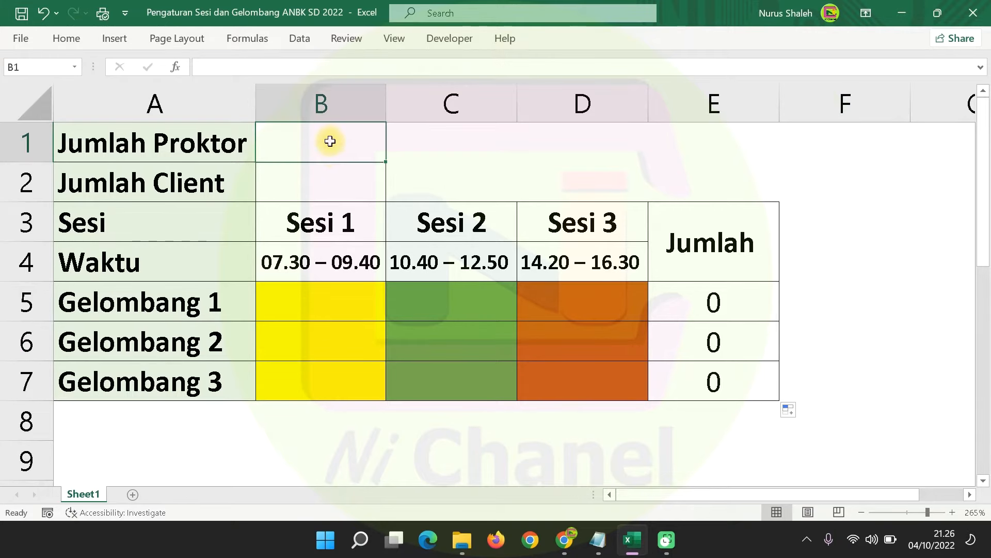
text(1)
click(322, 191)
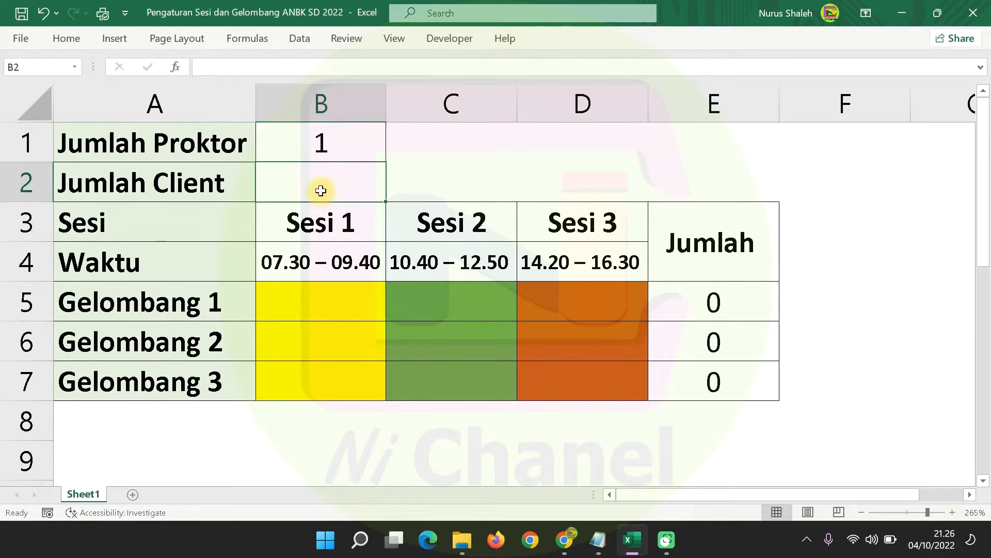
text(8)
click(480, 165)
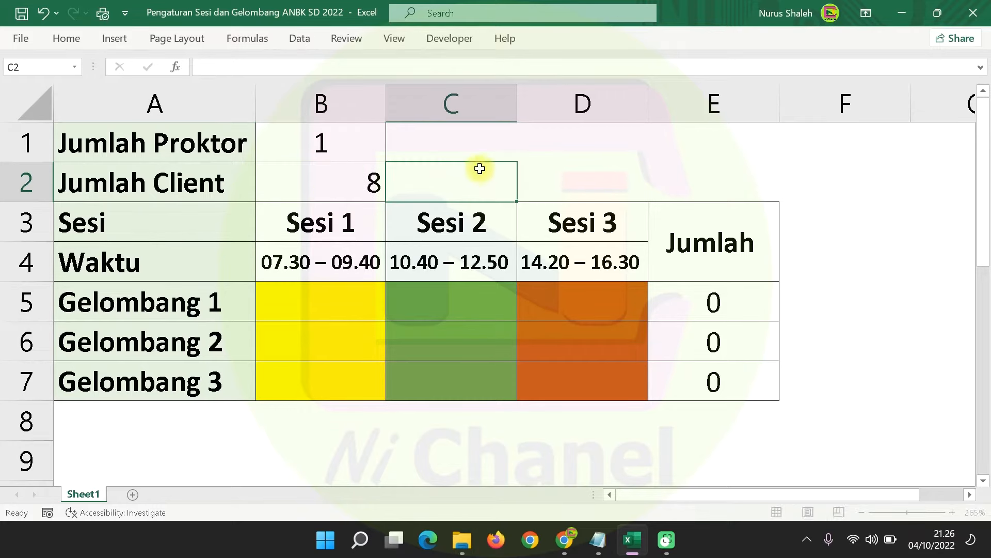
Step: Enter 30 in cell F3, beside the Jumlah heading
click(908, 222)
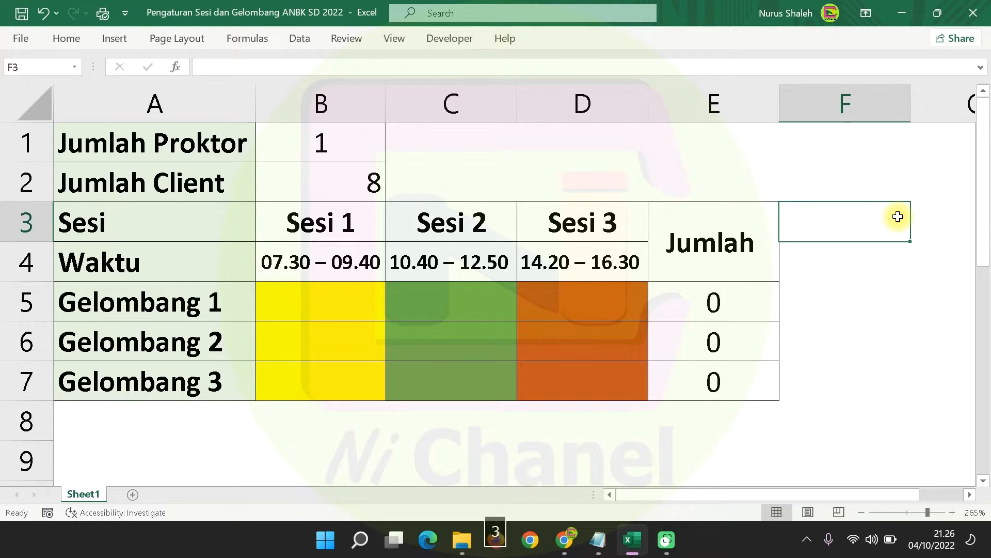
text(30)
click(874, 173)
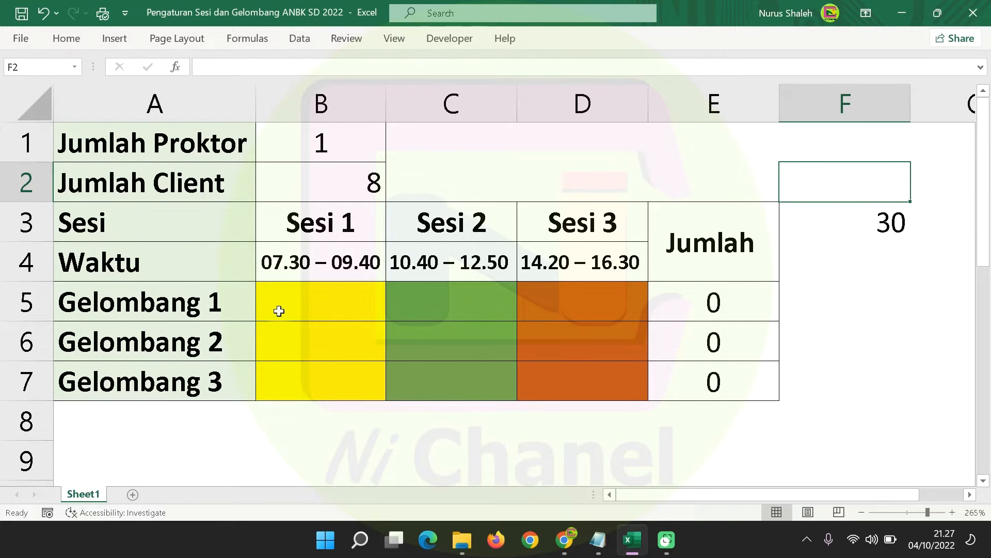
Step: Enter 8 for Gelombang 1 in each of Sesi 1, Sesi 2 and Sesi 3
click(318, 305)
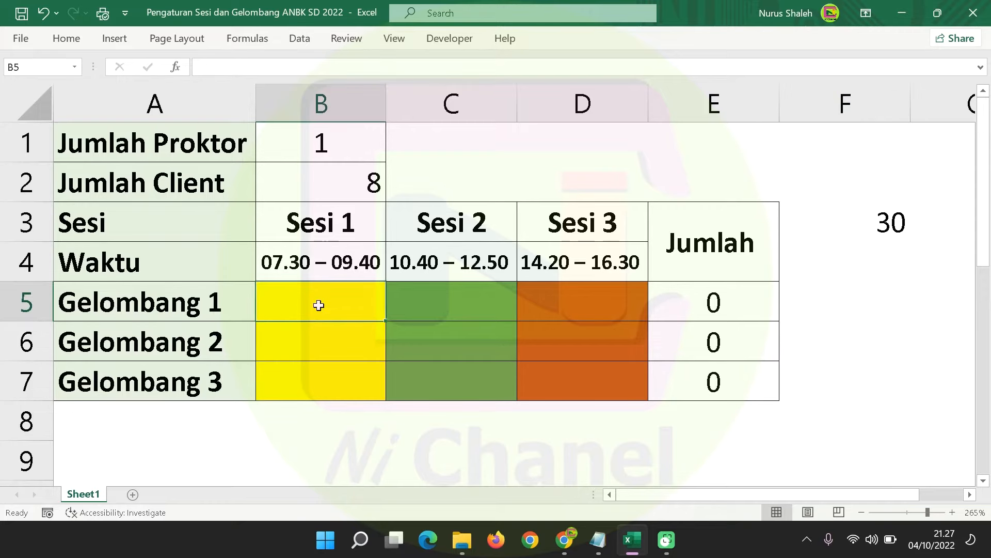
text(8)
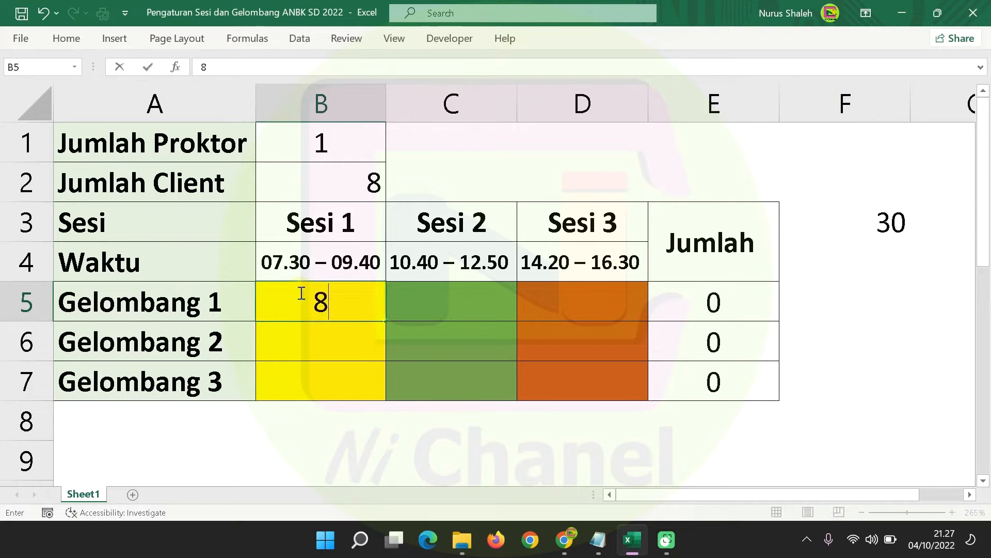
click(447, 302)
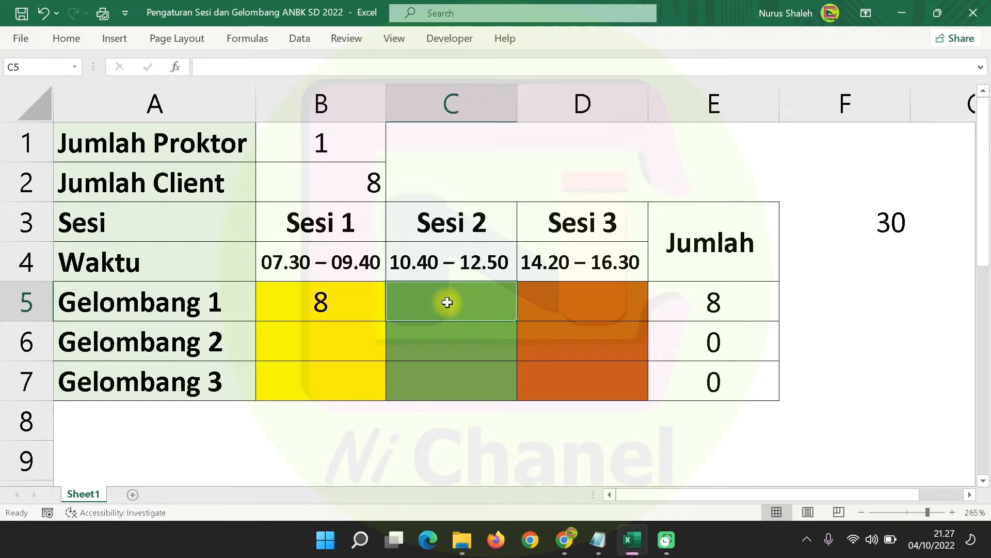
text(8)
click(551, 307)
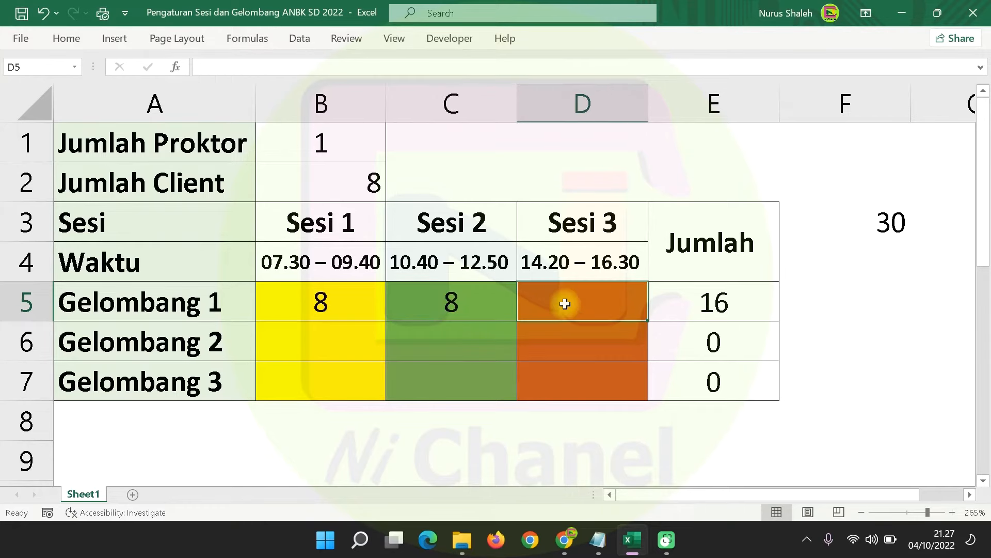
text(8)
click(815, 302)
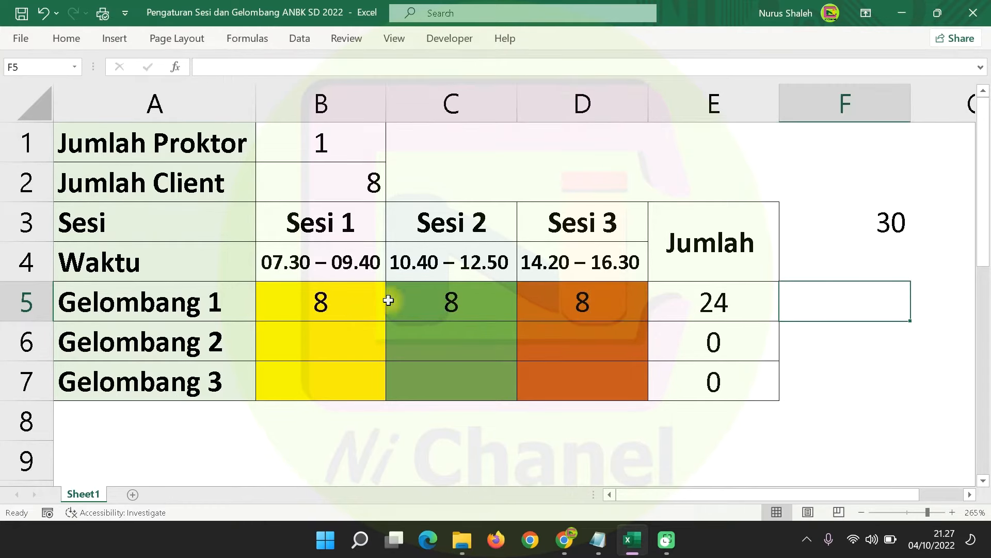
click(713, 297)
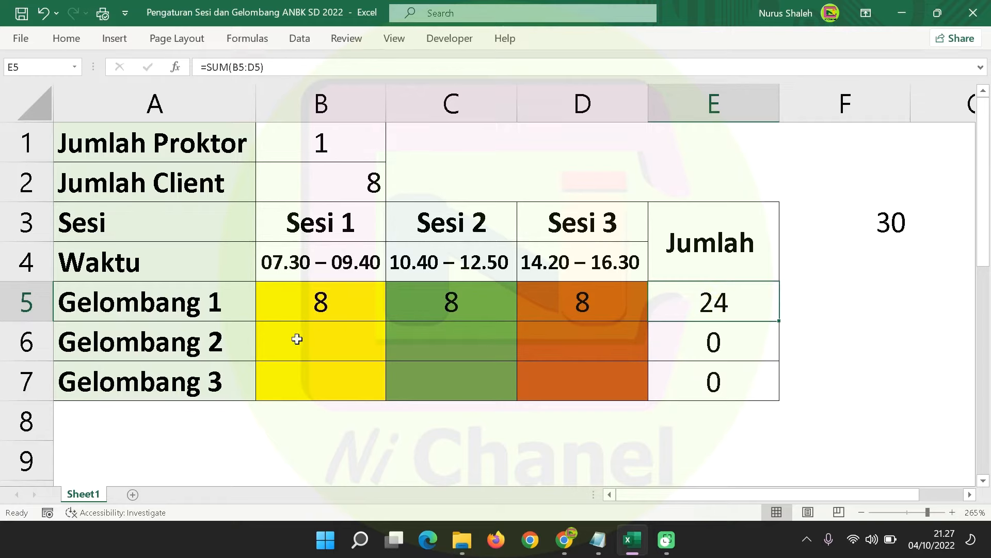
Step: Enter 6 for Gelombang 2 in Sesi 1
click(318, 338)
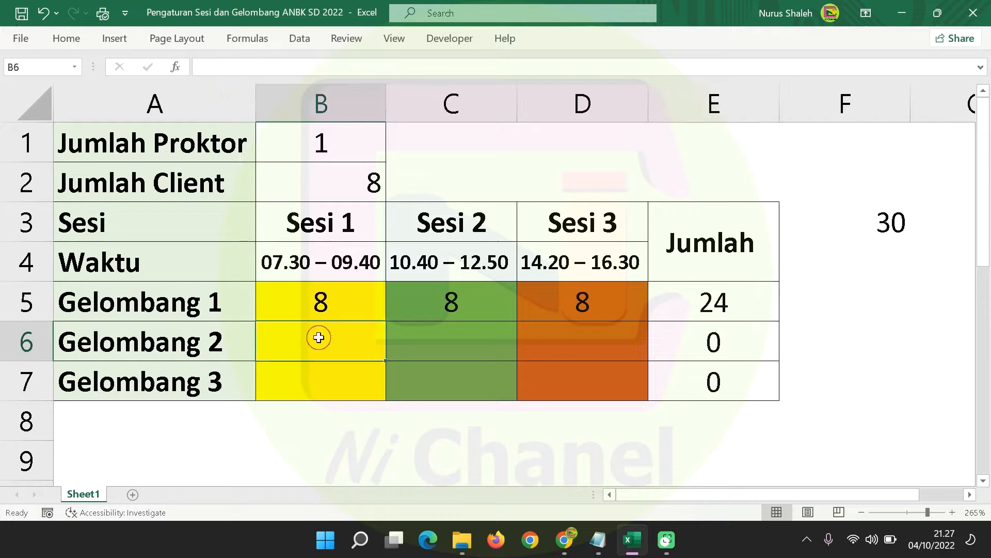
text(6)
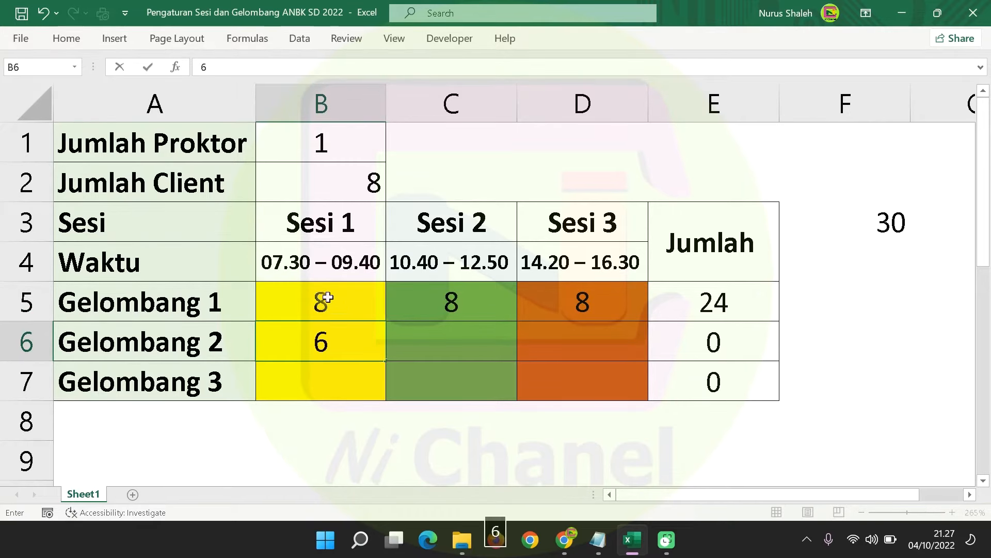
click(810, 343)
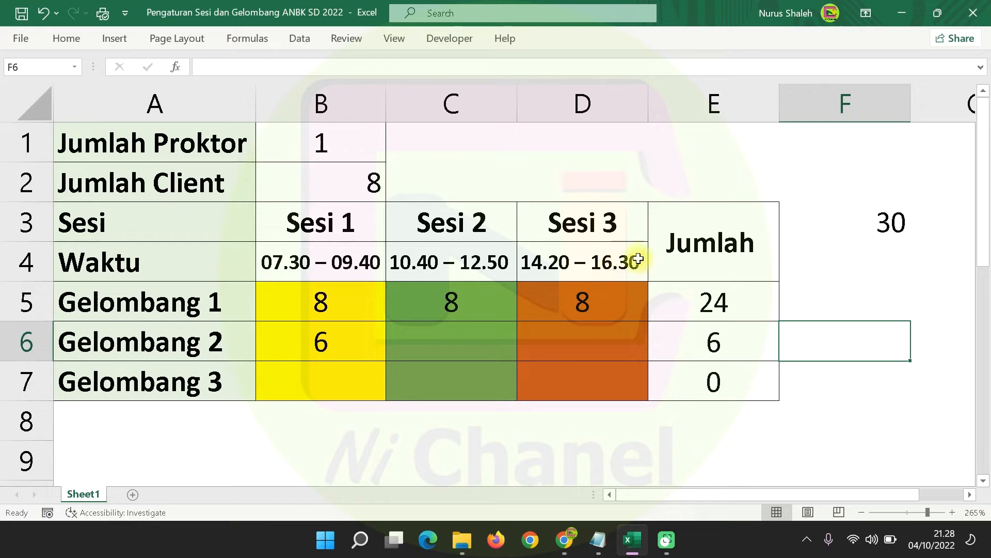
Step: Examine how the 30 in F3 and the client count relate to the Gelombang 1 and Gelombang 2 session entries and totals
key(Up)
key(Left)
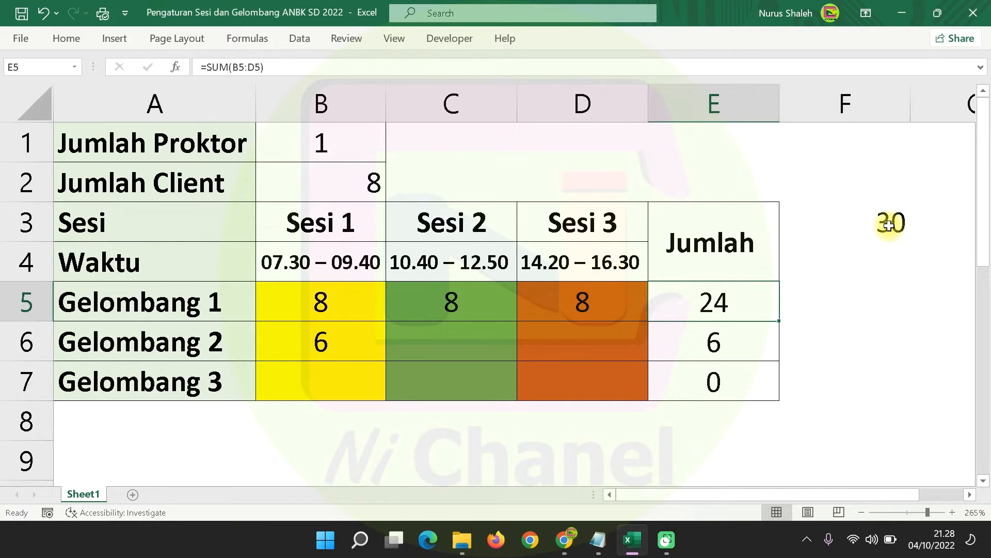
click(888, 226)
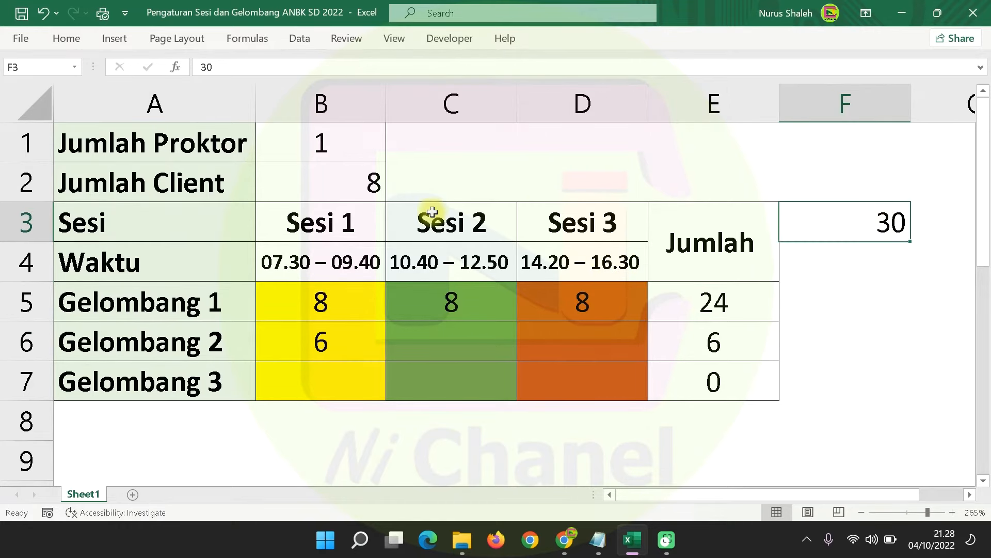
click(355, 182)
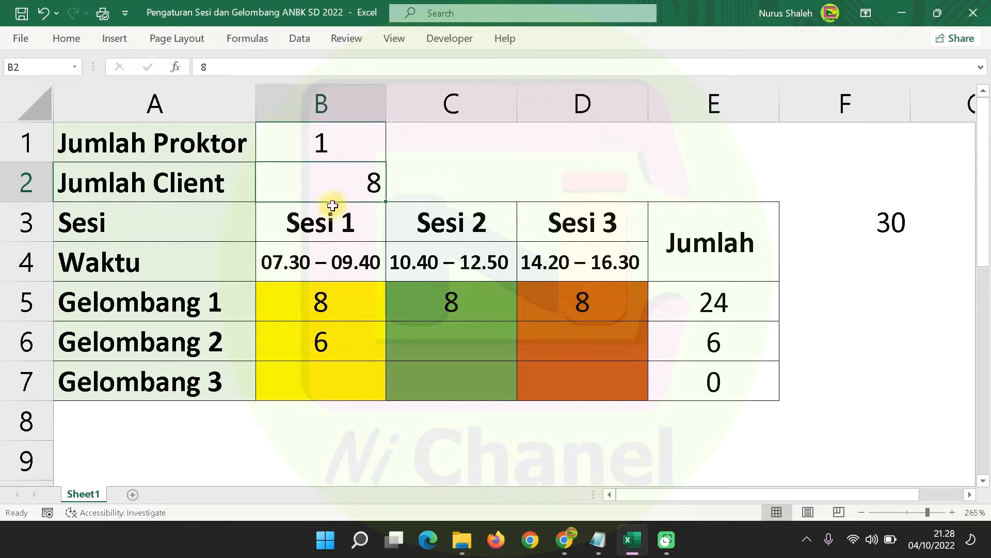
click(326, 303)
click(551, 303)
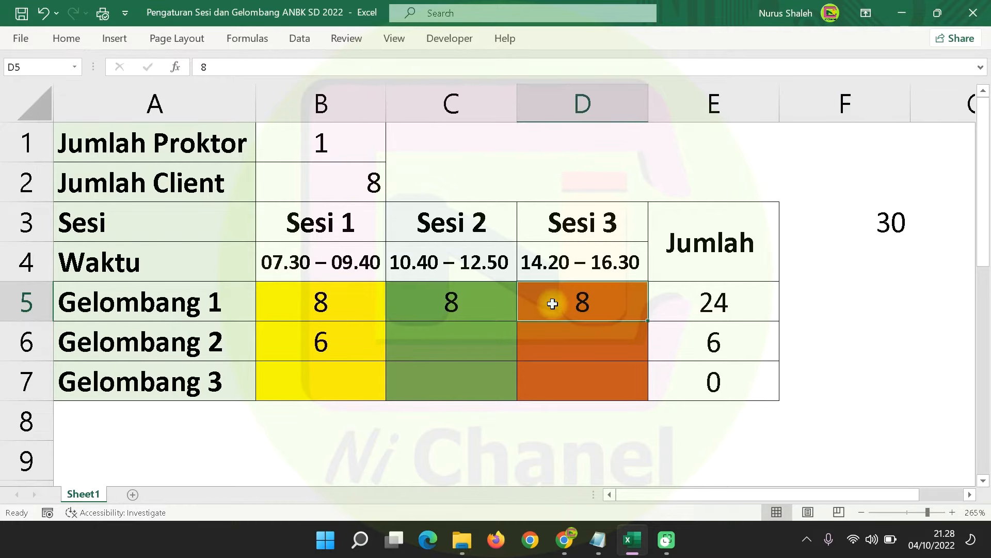
click(351, 303)
click(460, 303)
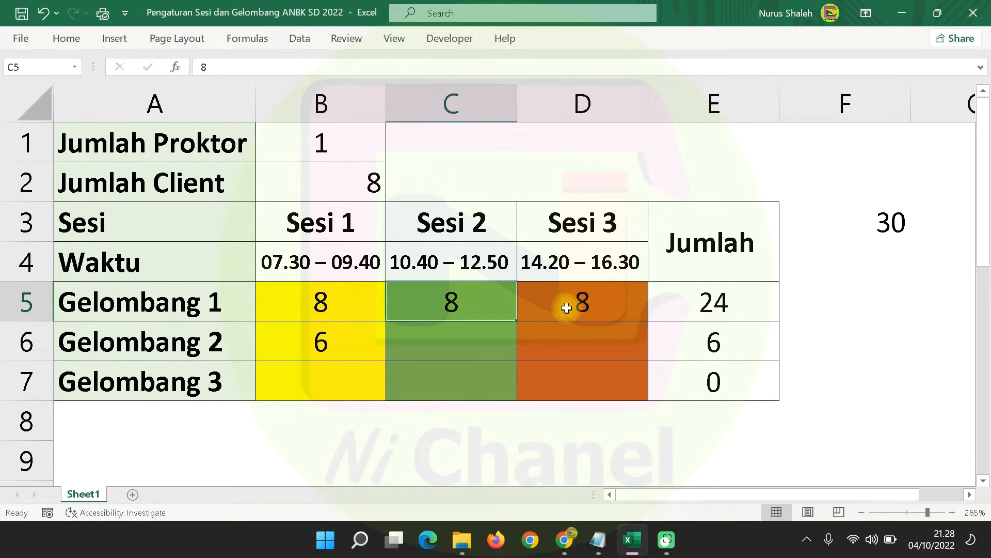
click(594, 307)
click(717, 300)
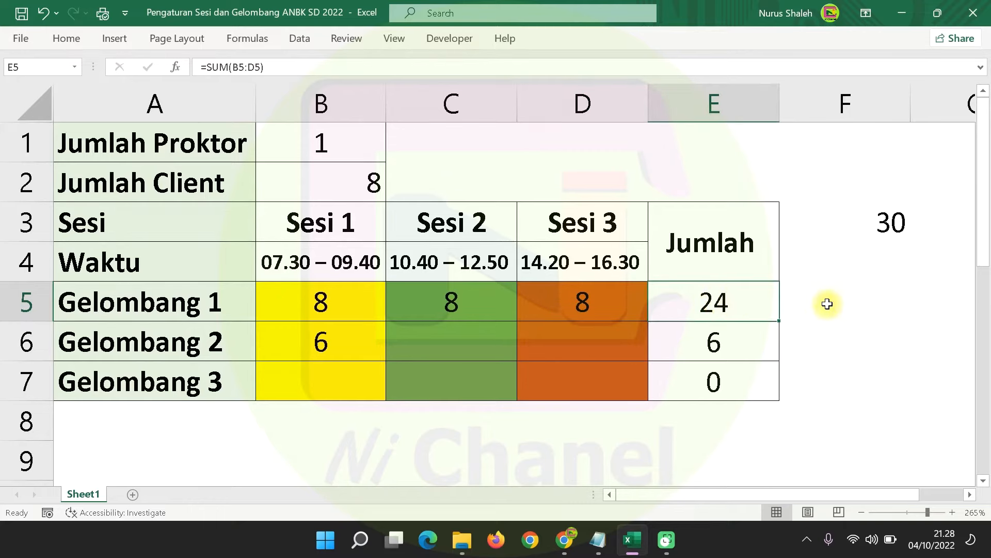
drag(299, 302, 627, 297)
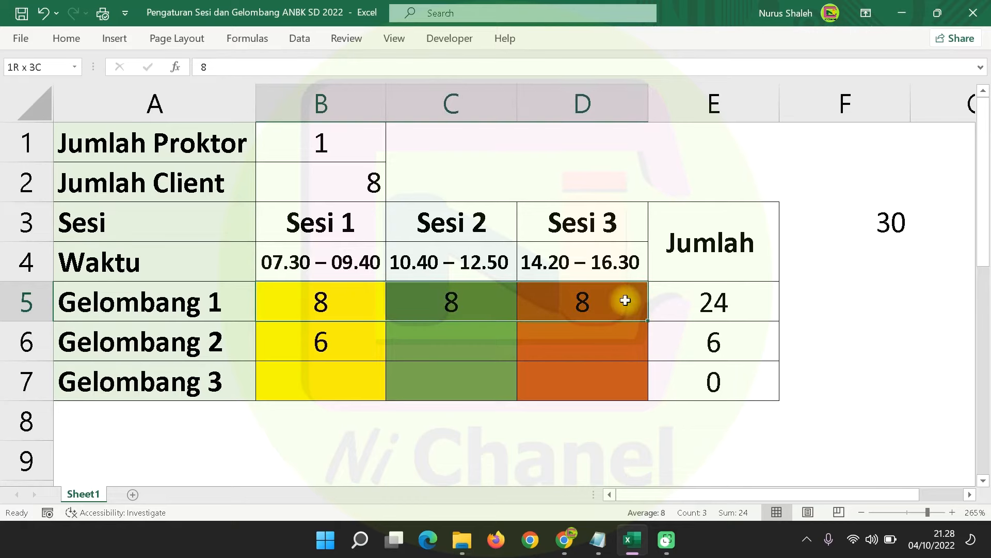
click(326, 349)
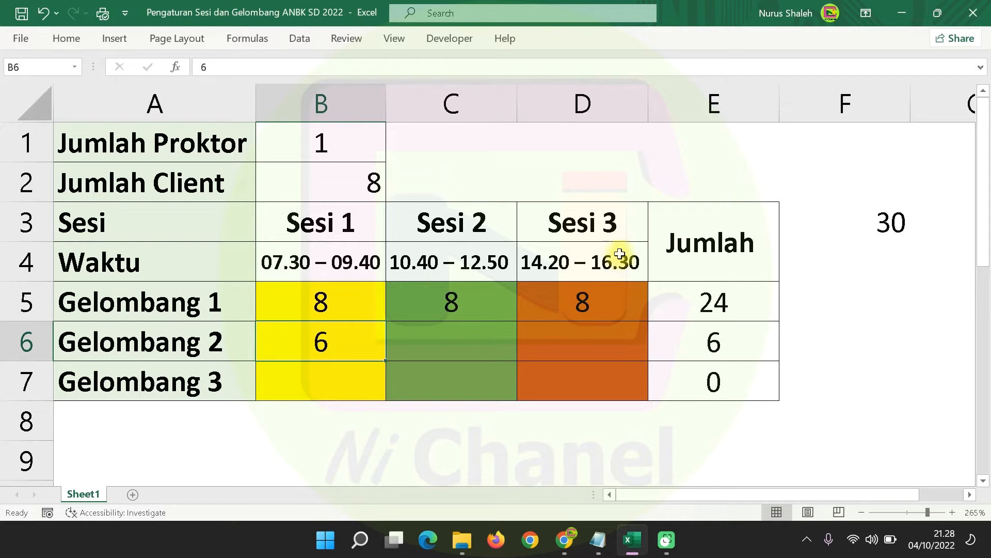
Step: Clear Sesi 3 for Gelombang 1, and set Gelombang 2 to 8 in Sesi 1 and 6 in Sesi 2
click(585, 309)
key(Delete)
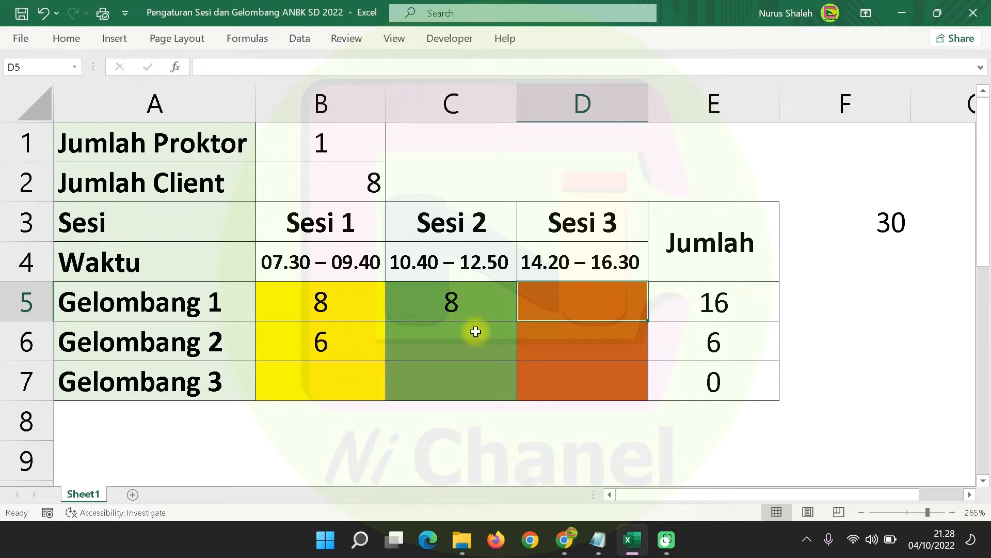
click(351, 342)
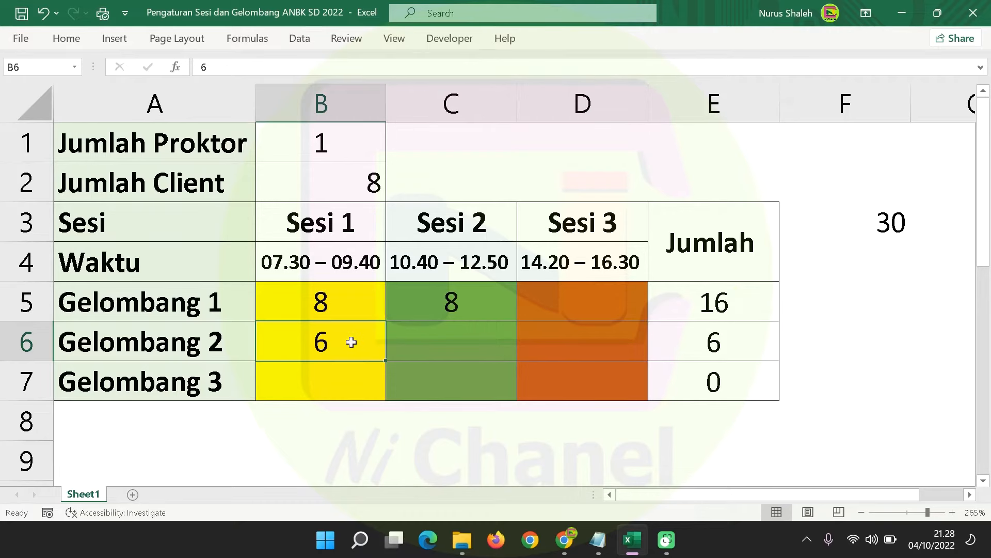
text(8)
click(426, 342)
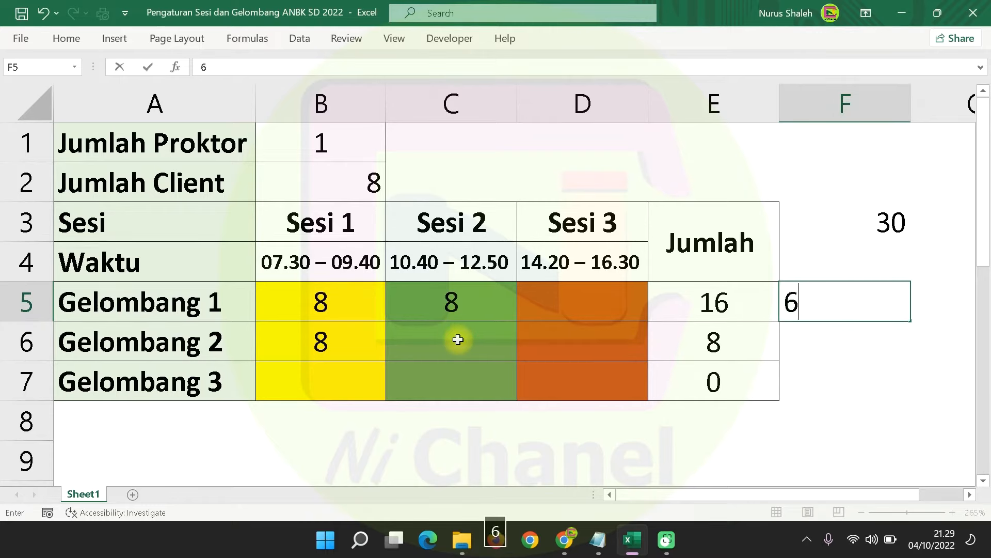
key(BackSpace)
click(444, 340)
text(6)
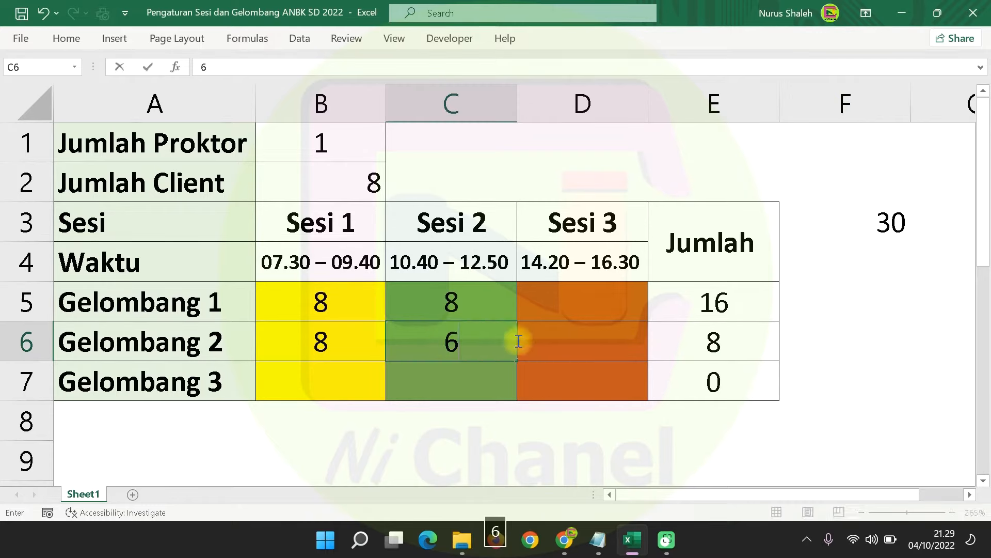
click(902, 353)
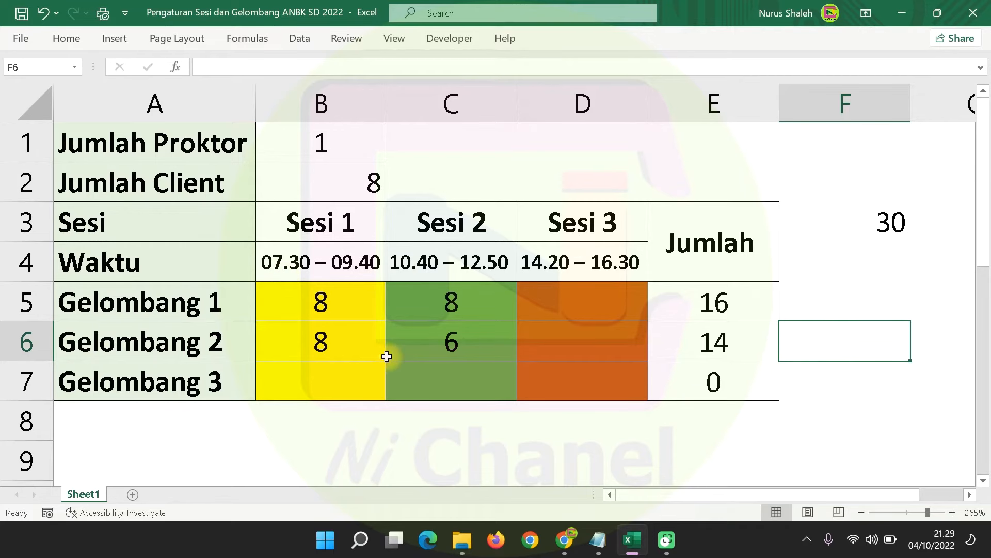
Step: Review the Sesi 1 and Sesi 2 entries for Gelombang 1 and Gelombang 2
click(314, 303)
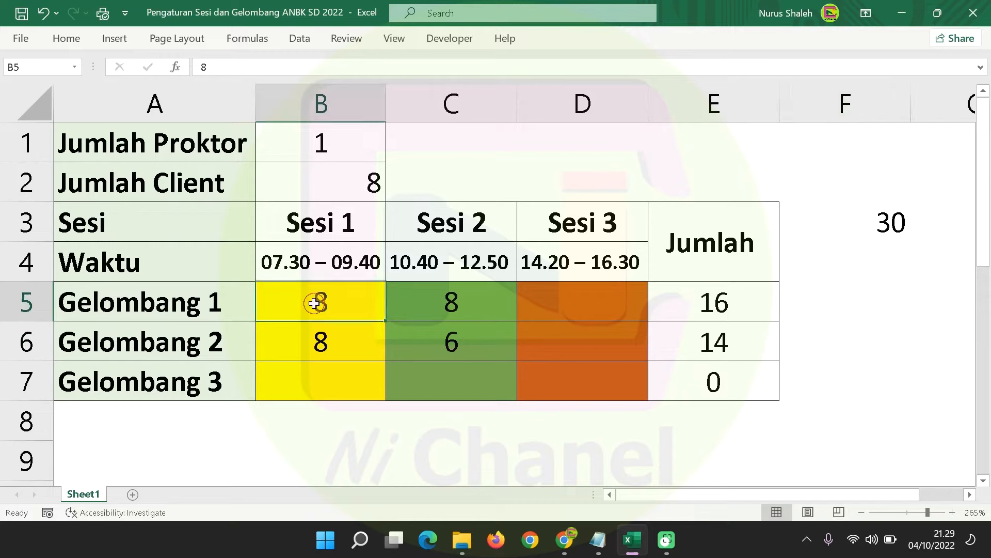
click(456, 305)
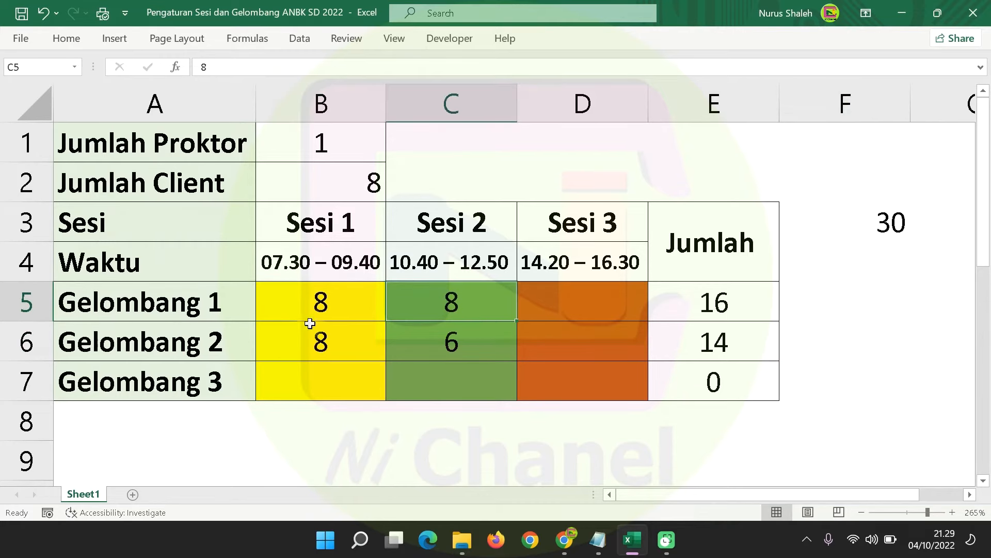
click(328, 348)
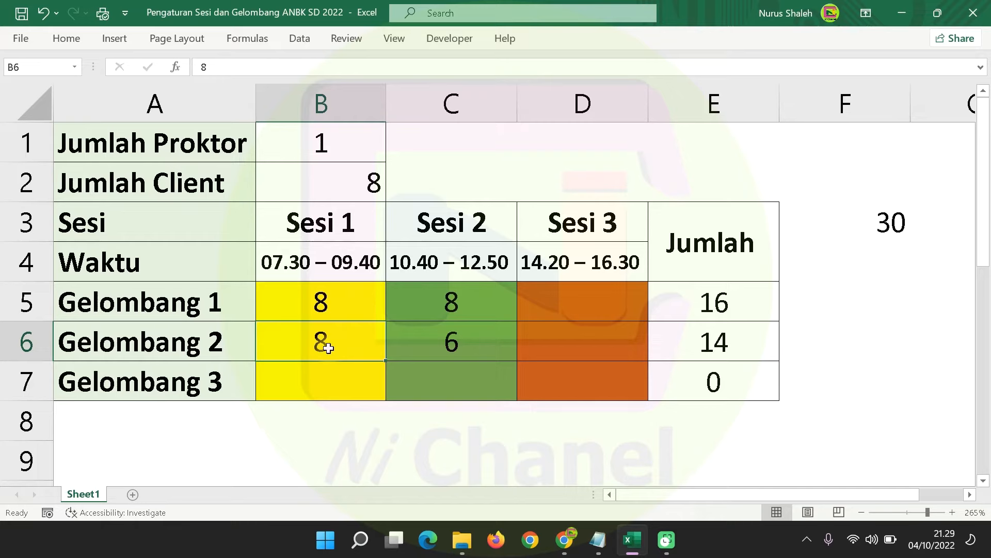
click(451, 343)
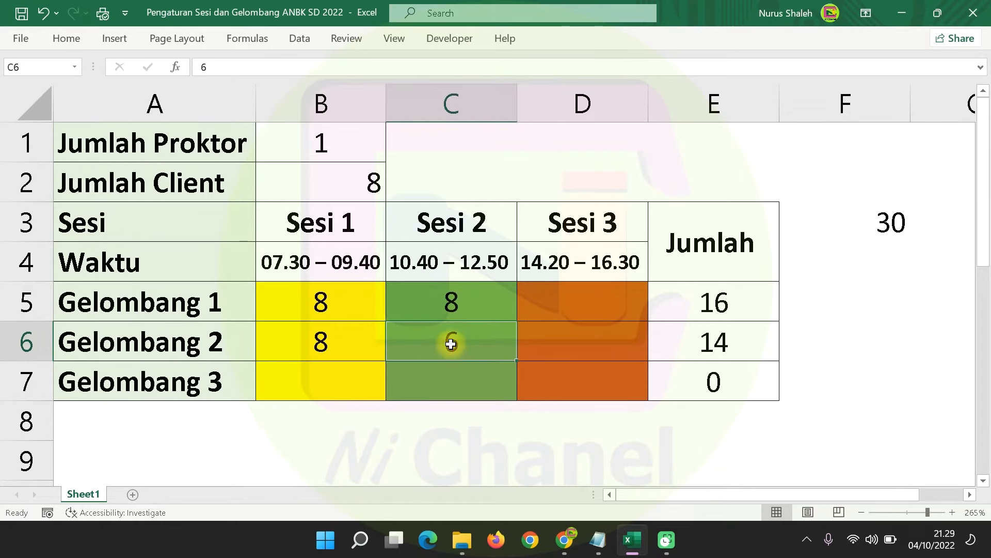
Step: Compare the Gelombang 1 and Gelombang 2 entries with the Sesi 2 and Sesi 3 time slots
drag(320, 298, 436, 343)
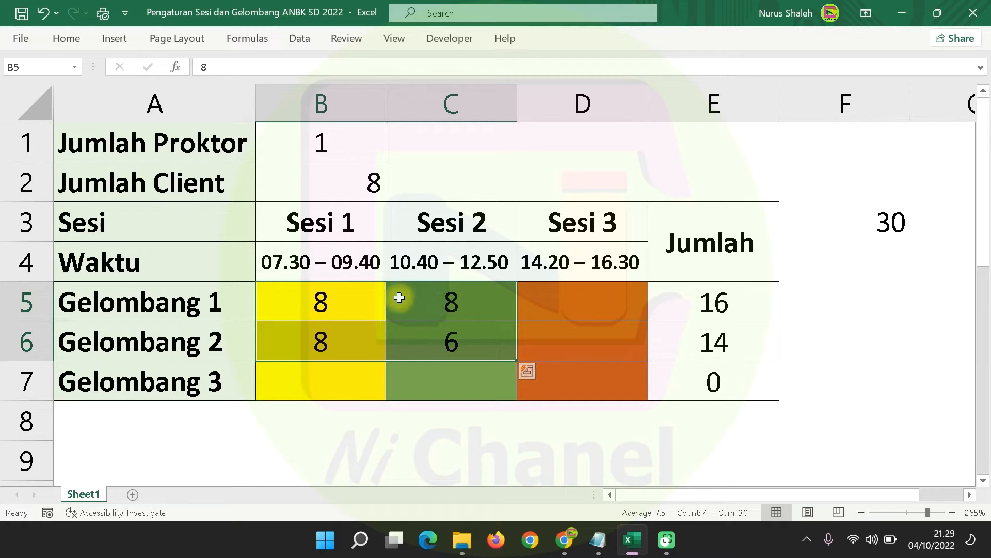
click(464, 264)
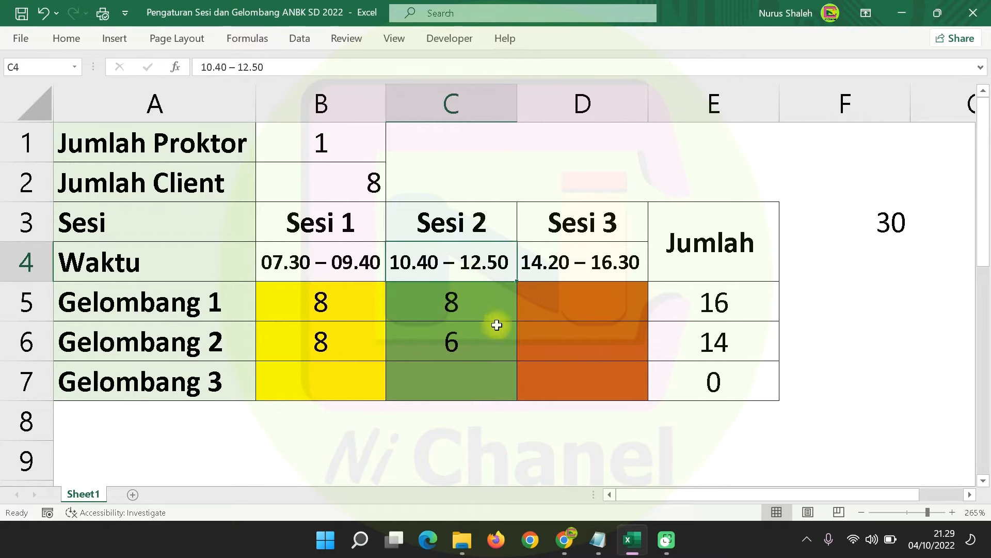
click(589, 260)
drag(588, 292, 586, 331)
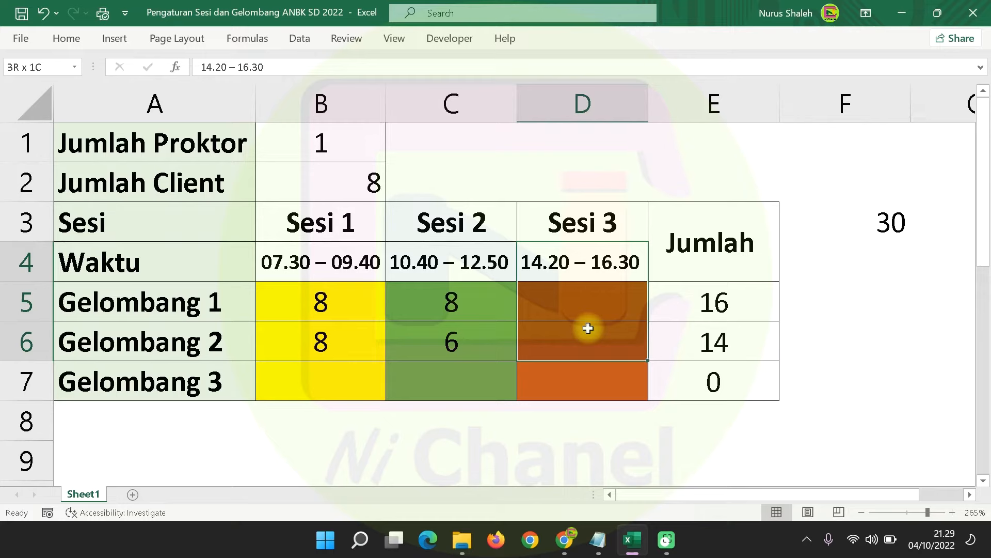
click(325, 304)
drag(325, 299, 470, 344)
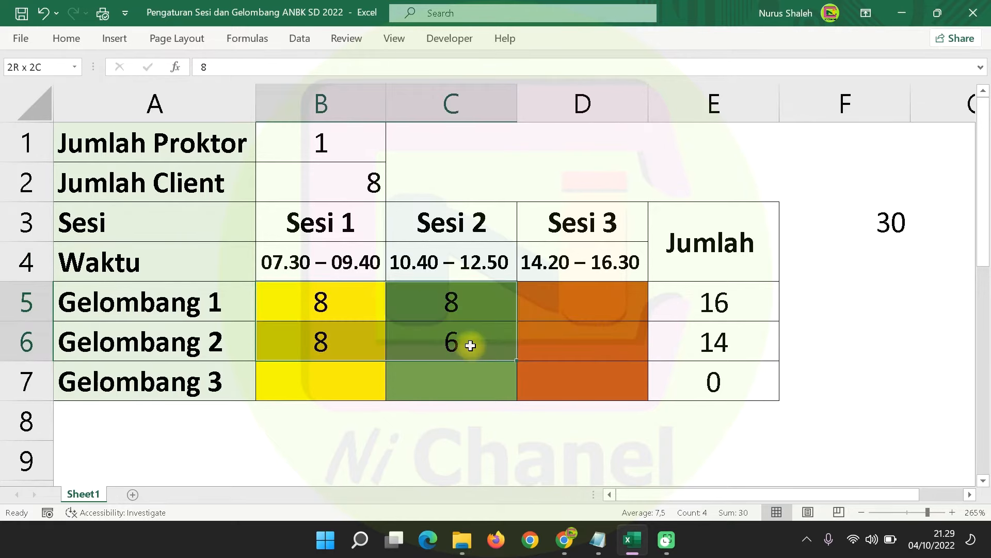
click(852, 303)
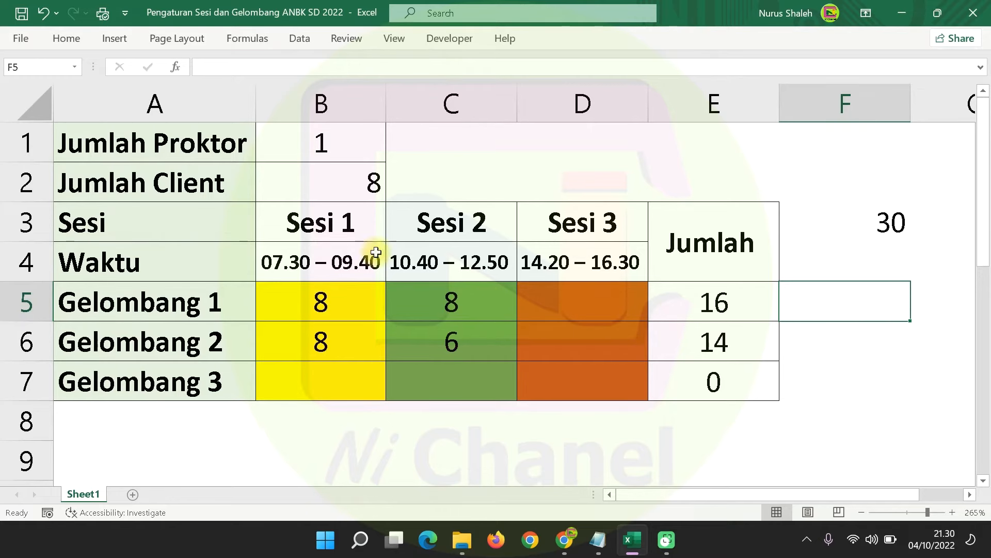
Step: Set Jumlah Client to 10 and clear the Gelombang 2 entries in Sesi 1 and Sesi 2
click(340, 189)
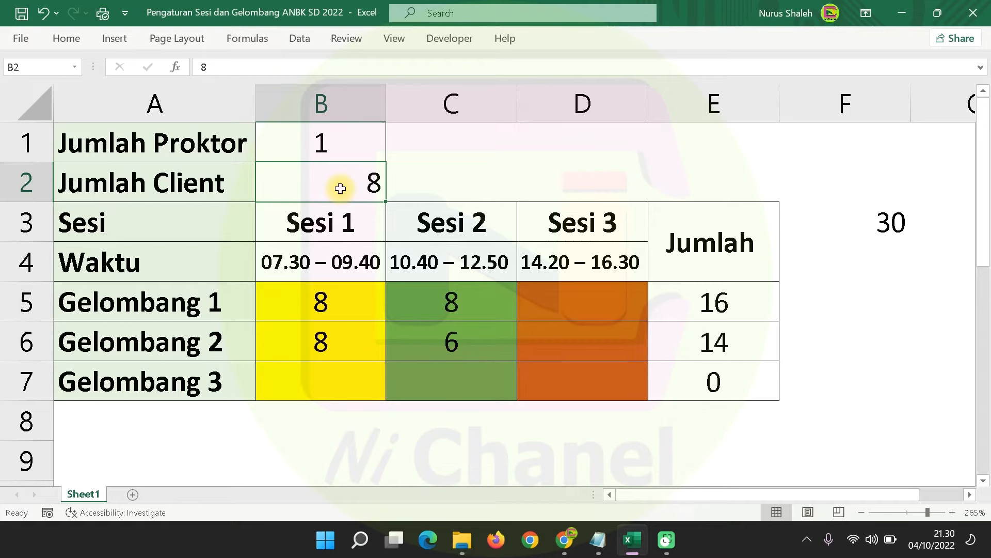
text(10)
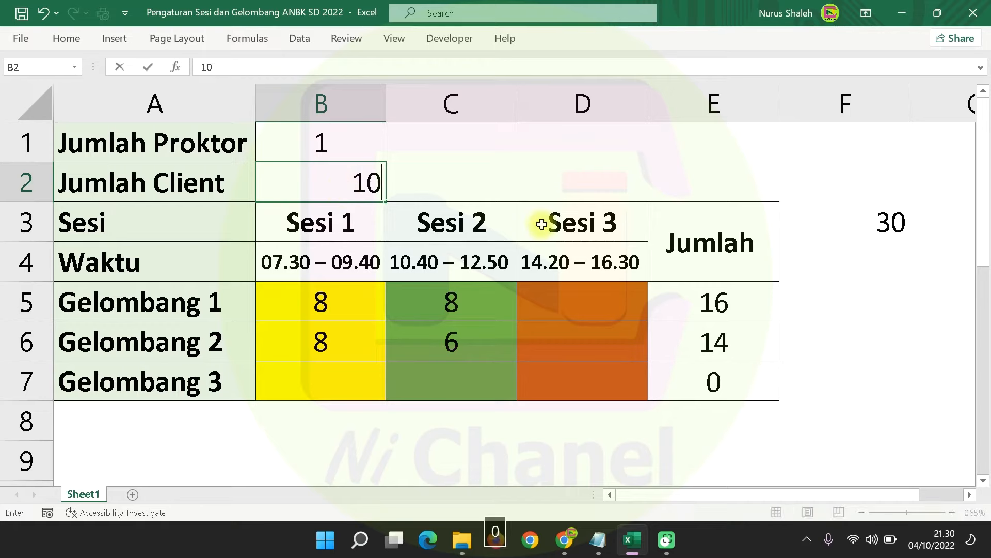
click(903, 318)
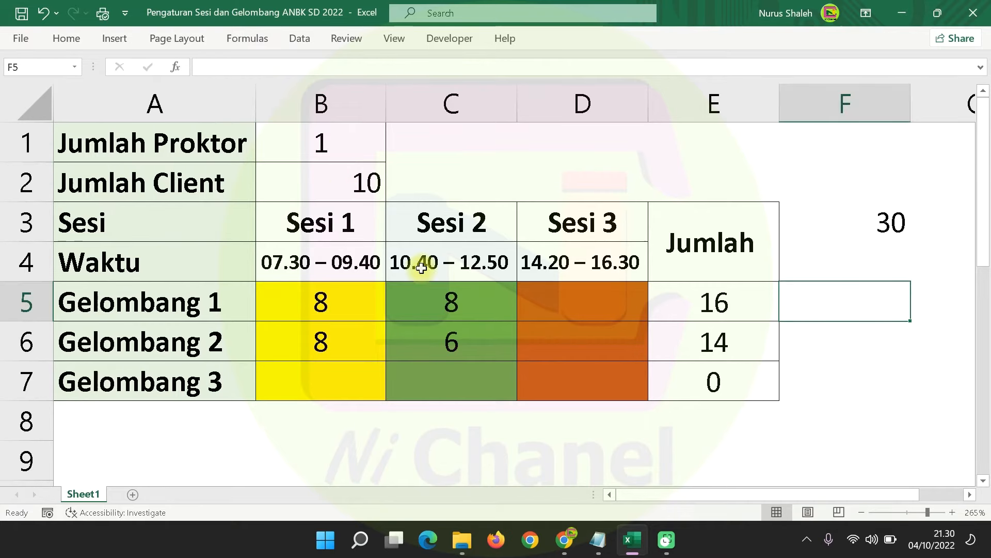
click(329, 346)
key(Delete)
click(427, 345)
key(Delete)
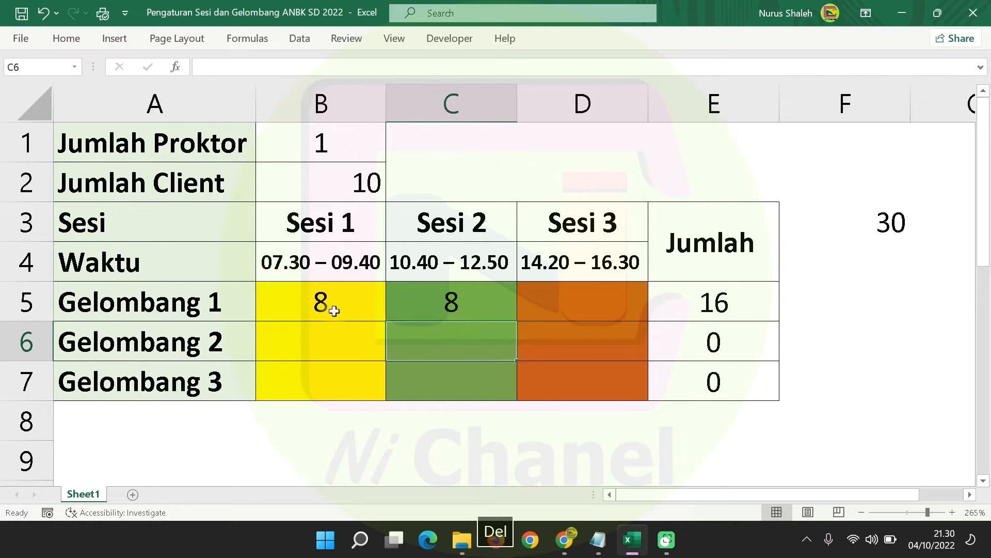
Step: Enter 10 for Gelombang 1 in each of Sesi 1, Sesi 2 and Sesi 3
click(333, 307)
text(10)
click(452, 301)
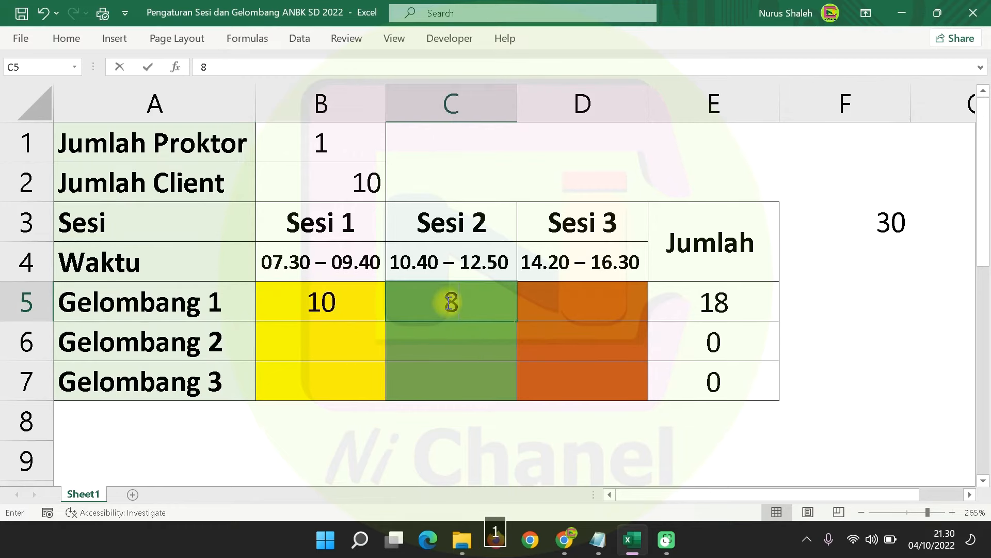
text(10)
click(602, 306)
text(10)
click(887, 317)
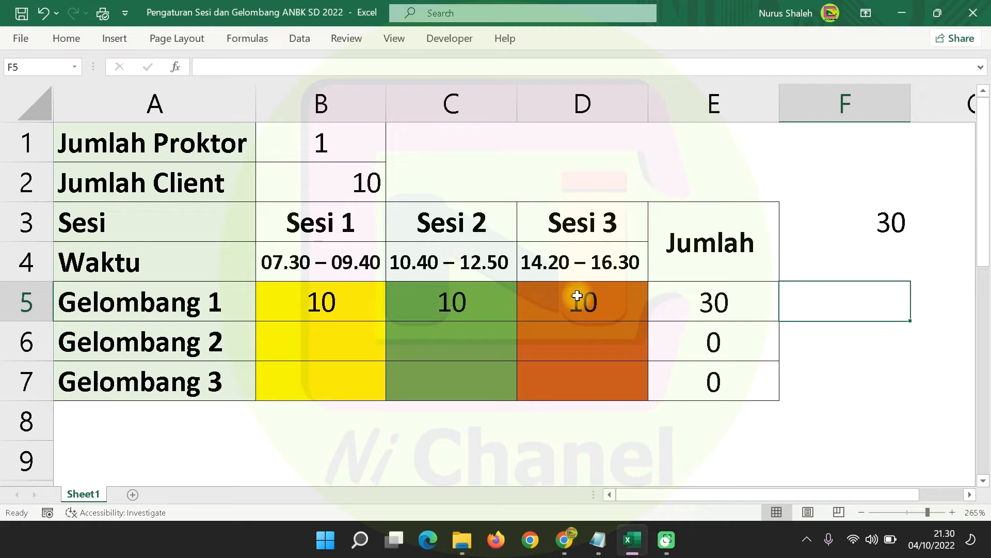
key(Up)
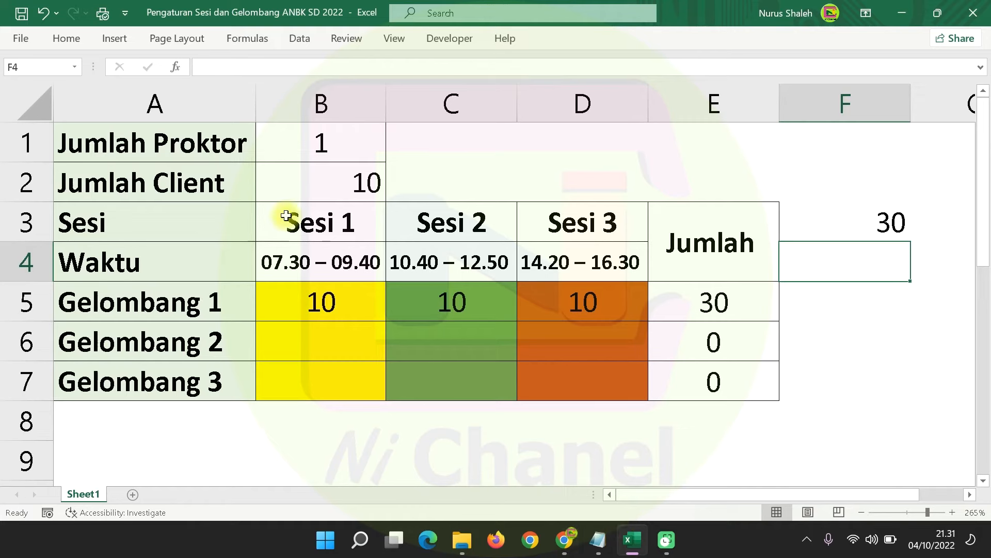
Step: Clear the Gelombang 1 cells for Sesi 2, Sesi 3 and Jumlah
click(333, 187)
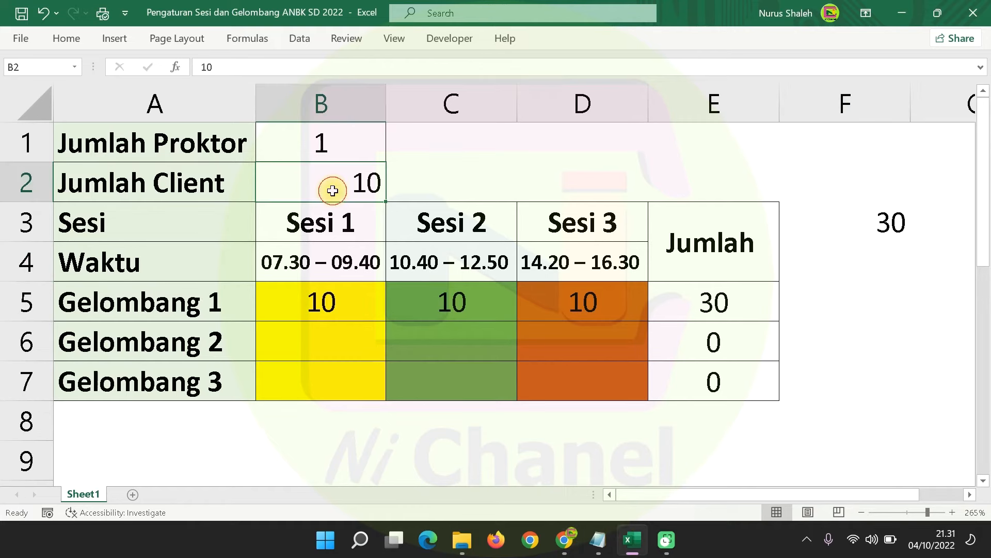
click(356, 308)
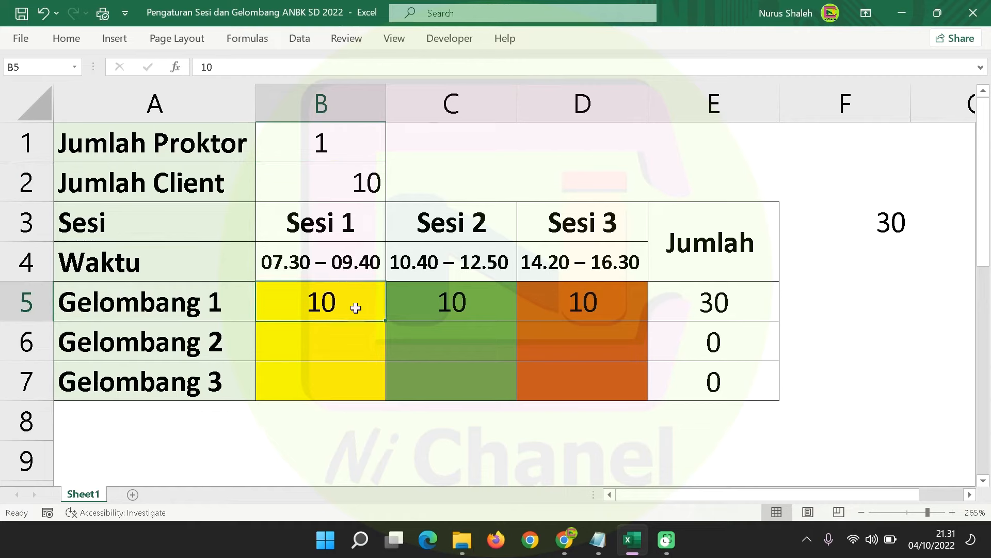
click(465, 304)
key(Delete)
click(593, 302)
key(Delete)
click(741, 293)
key(Delete)
Step: Set the participant count in F3 to 6 and enter 6 for Gelombang 1 in Sesi 1
click(899, 224)
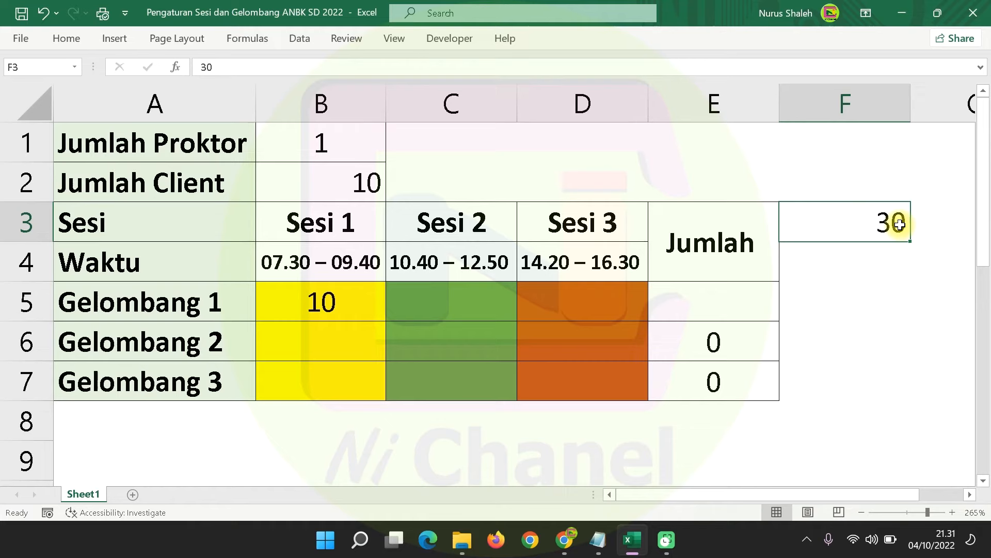
text(6)
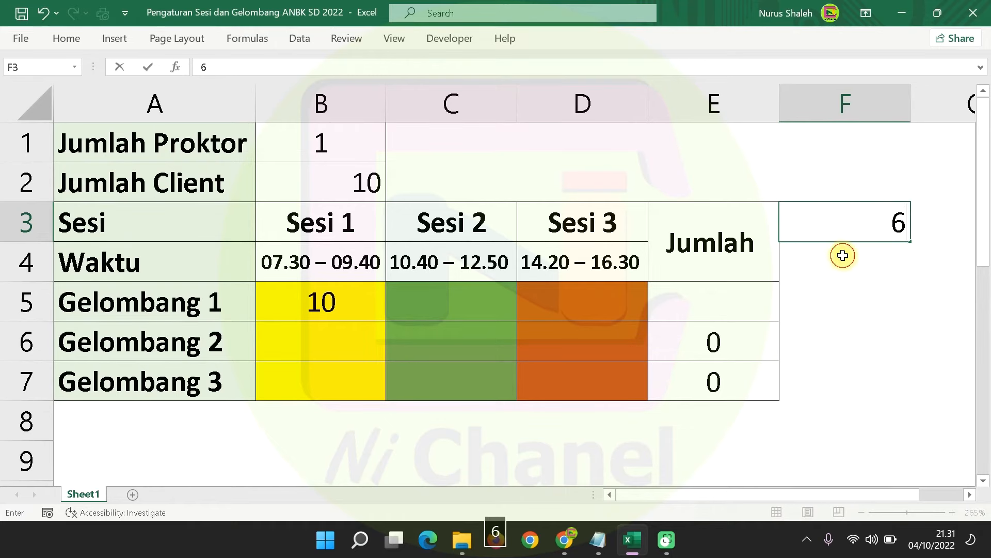
key(Return)
click(343, 307)
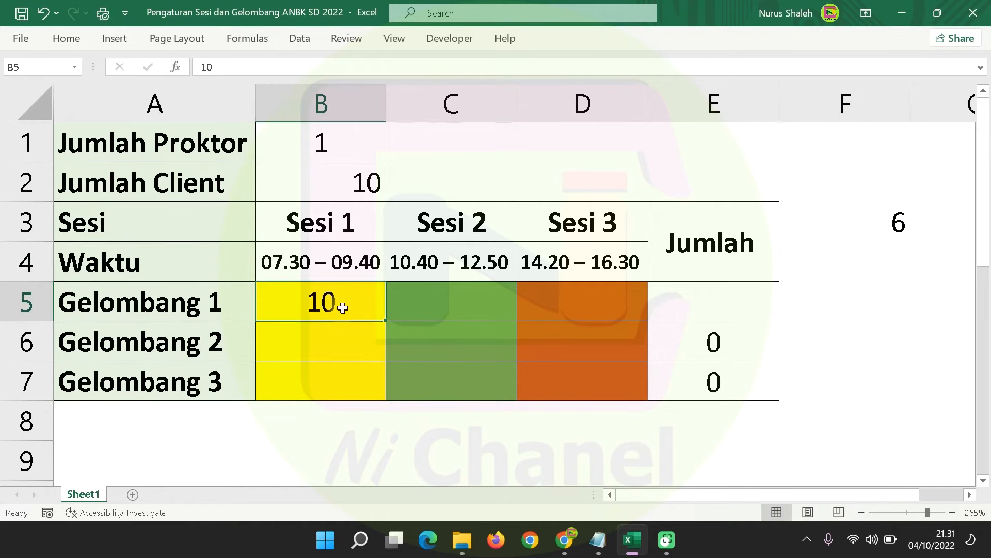
text(6)
click(884, 314)
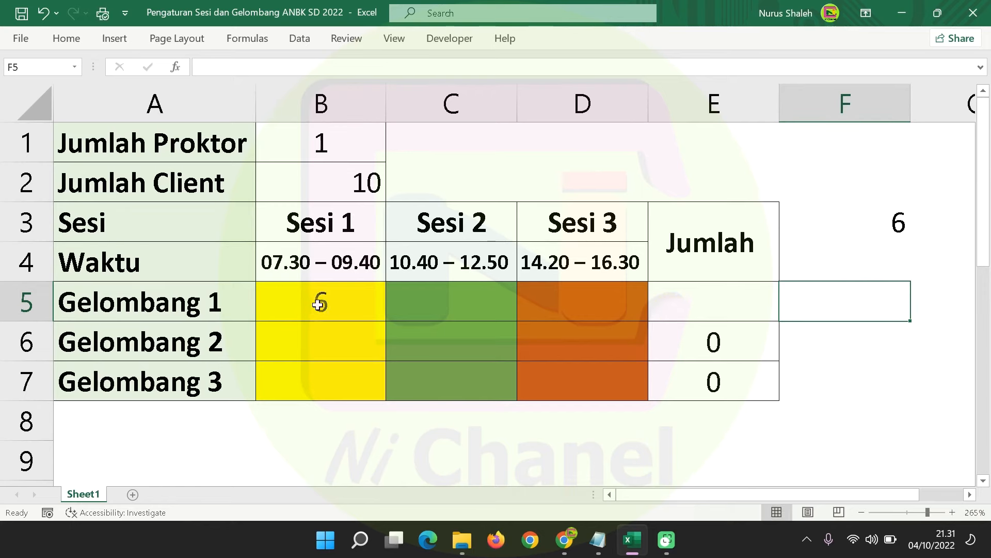
click(735, 290)
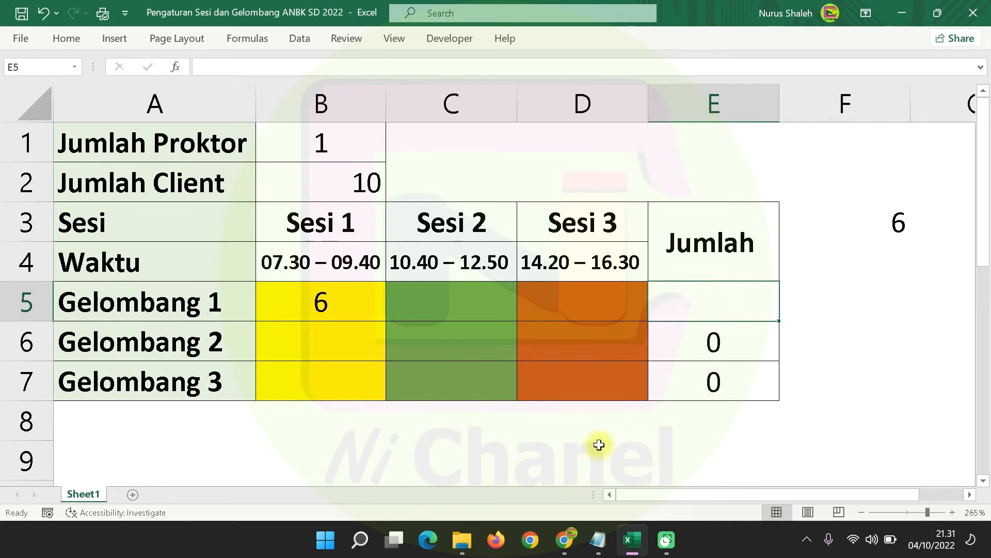
Step: Switch to the ANBK Data Sesi page in Chrome and assign the Ruang 1 proctor to all six participants
click(565, 539)
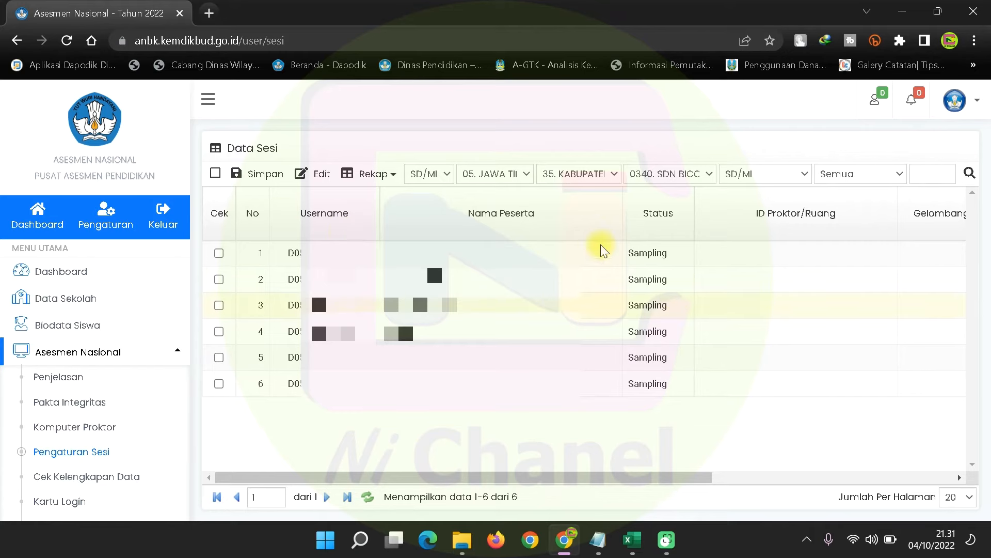
click(806, 259)
click(886, 254)
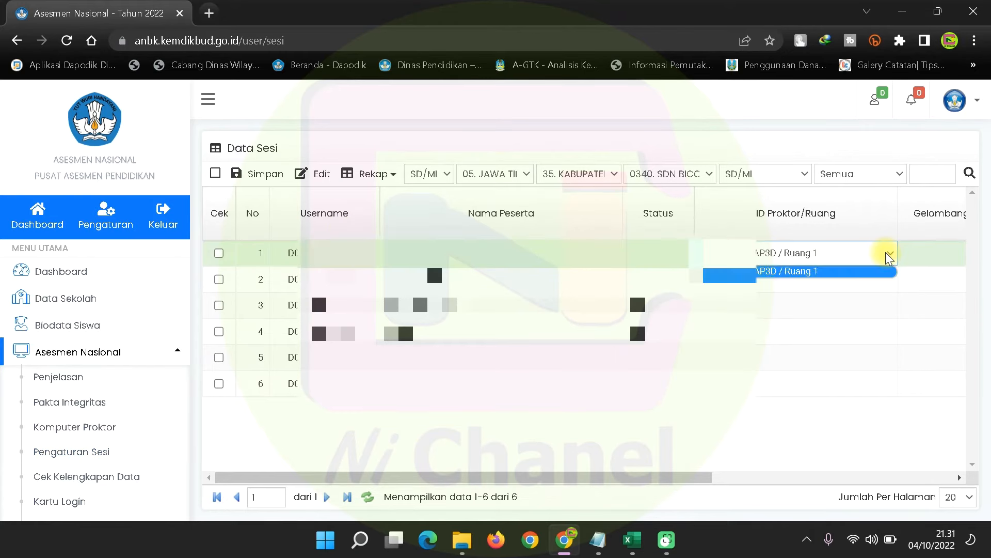
click(809, 276)
click(815, 279)
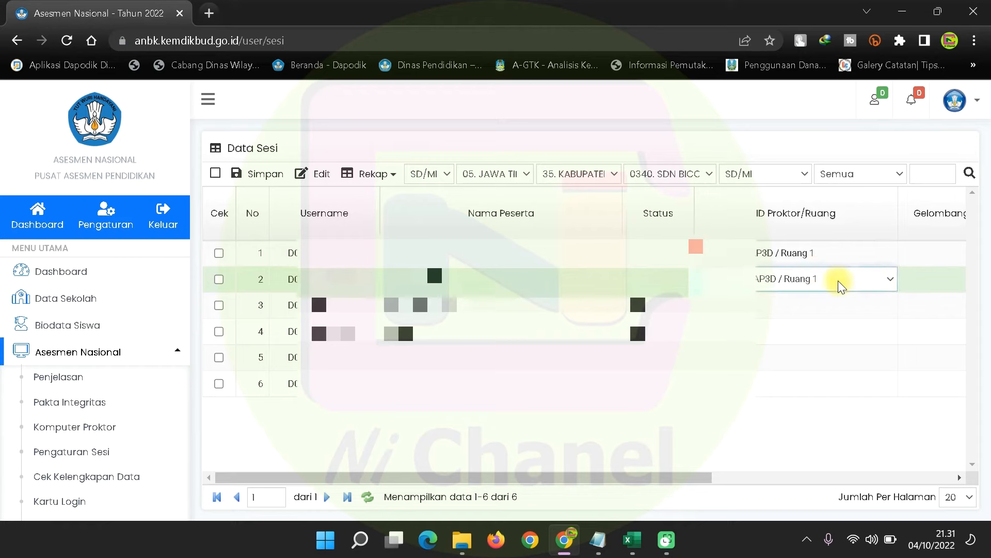
click(888, 280)
click(829, 295)
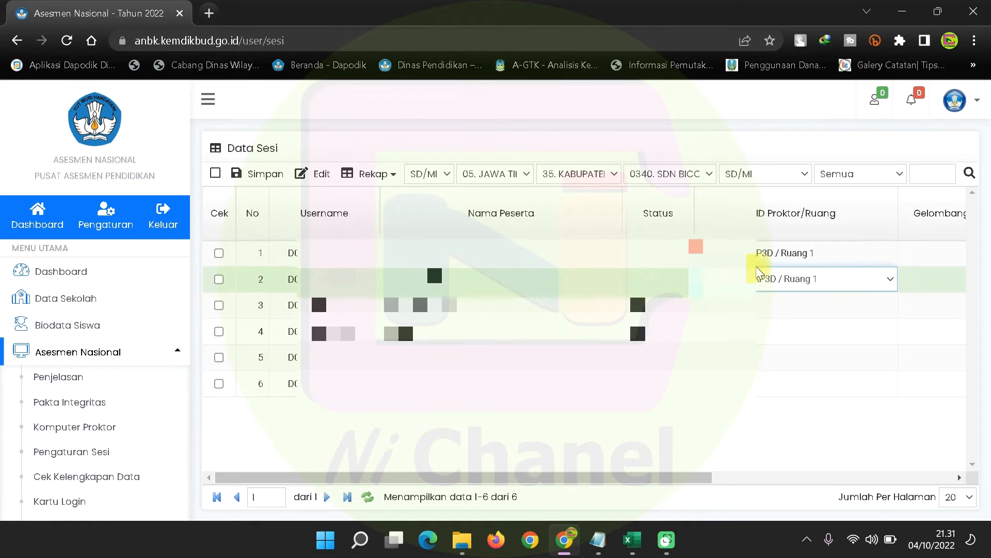
click(818, 308)
click(783, 328)
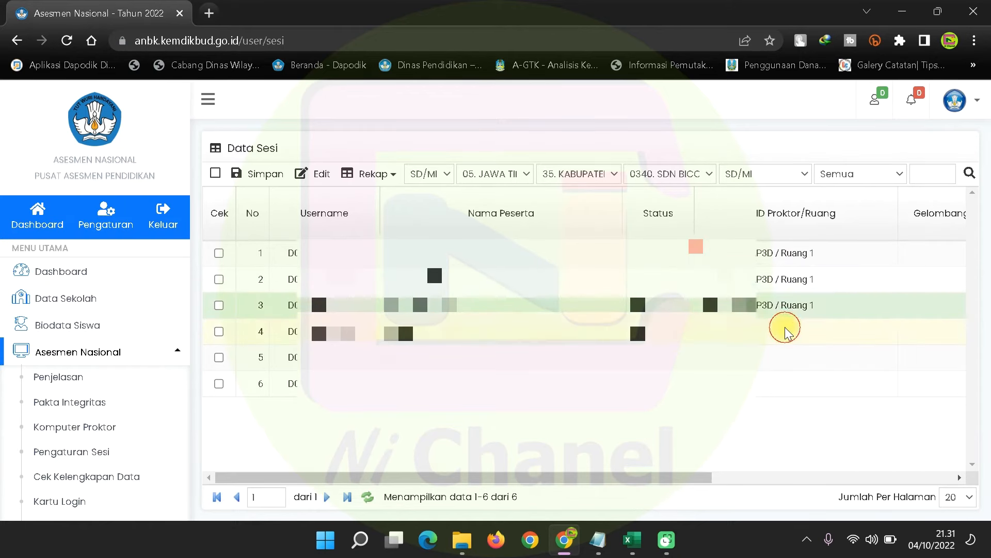
click(760, 358)
click(760, 385)
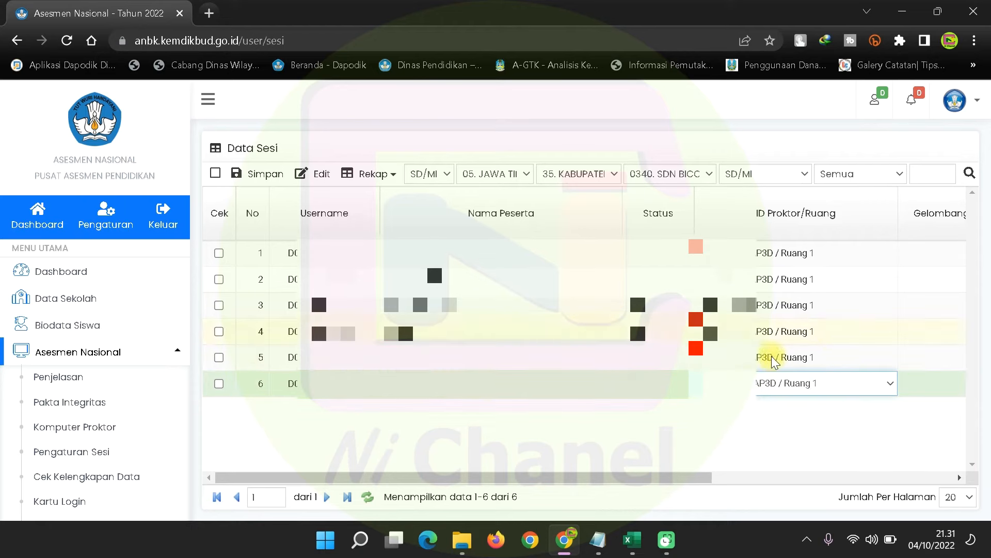
click(803, 283)
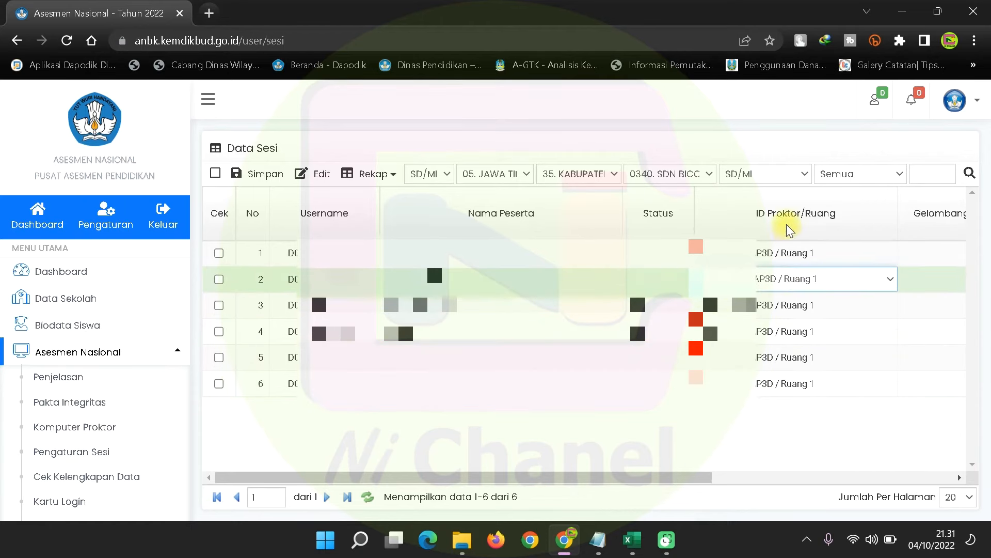
Step: Set the Gelombang of all six participants to Gelombang 2
drag(676, 478, 836, 454)
click(733, 253)
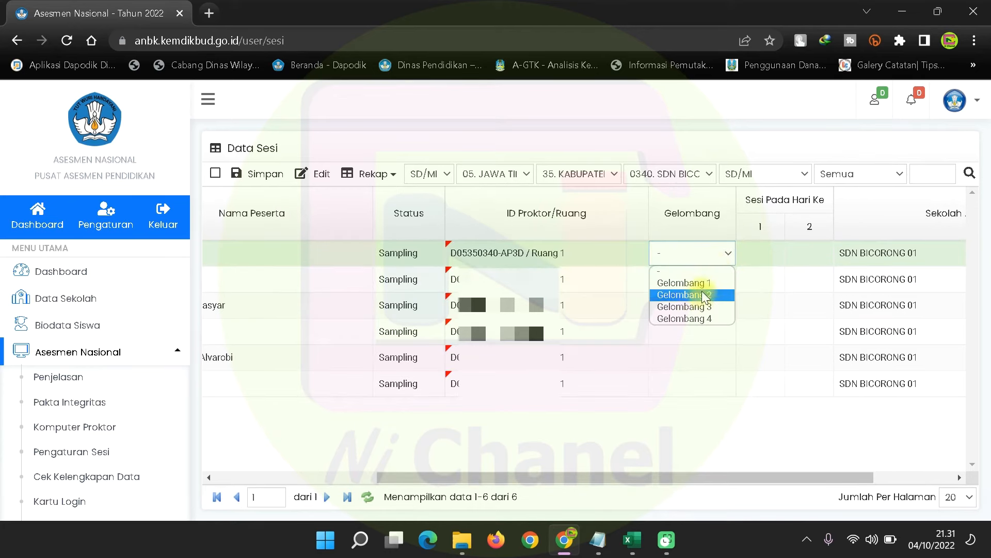
click(698, 283)
click(729, 254)
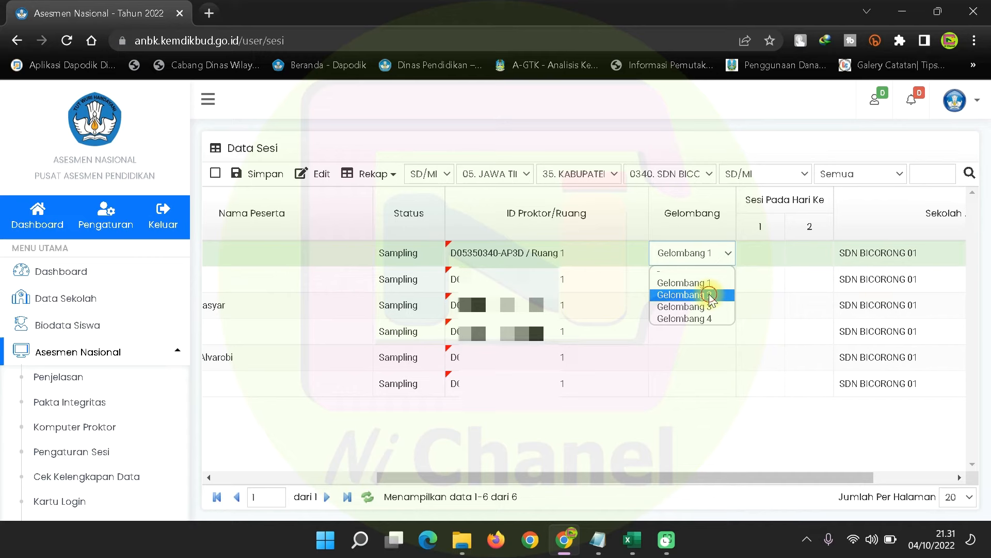
click(712, 295)
click(714, 288)
click(729, 284)
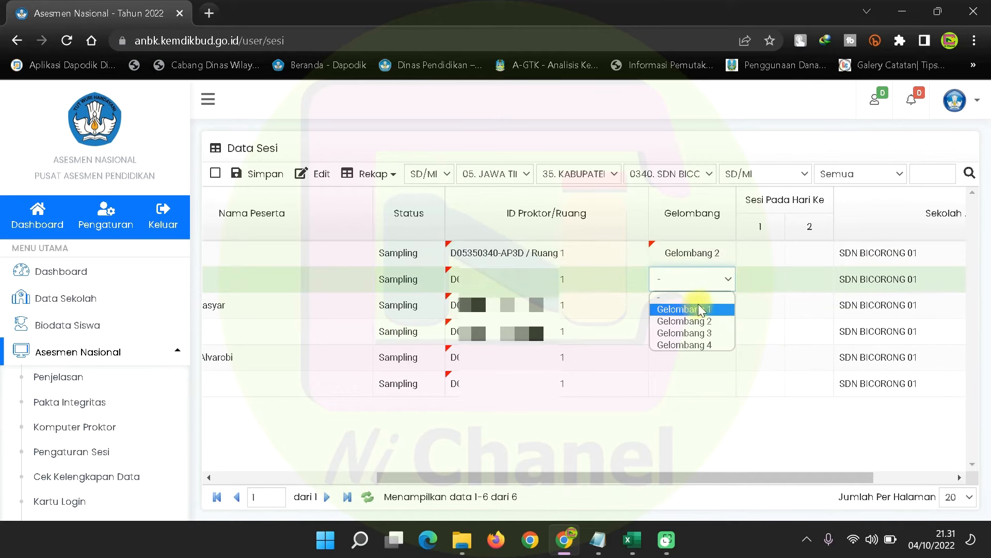
click(694, 320)
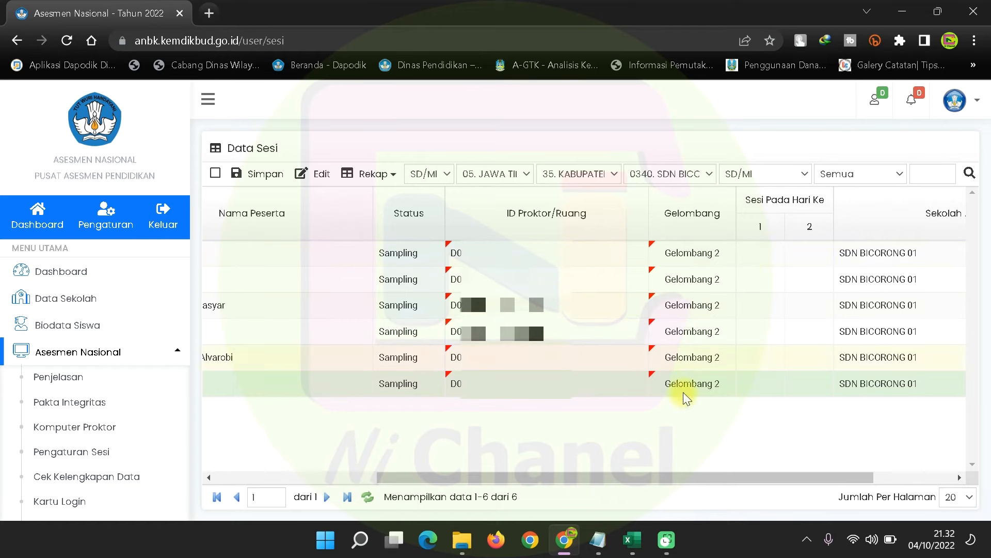
Step: Enter session 1 for day 1 for all six participants
click(758, 253)
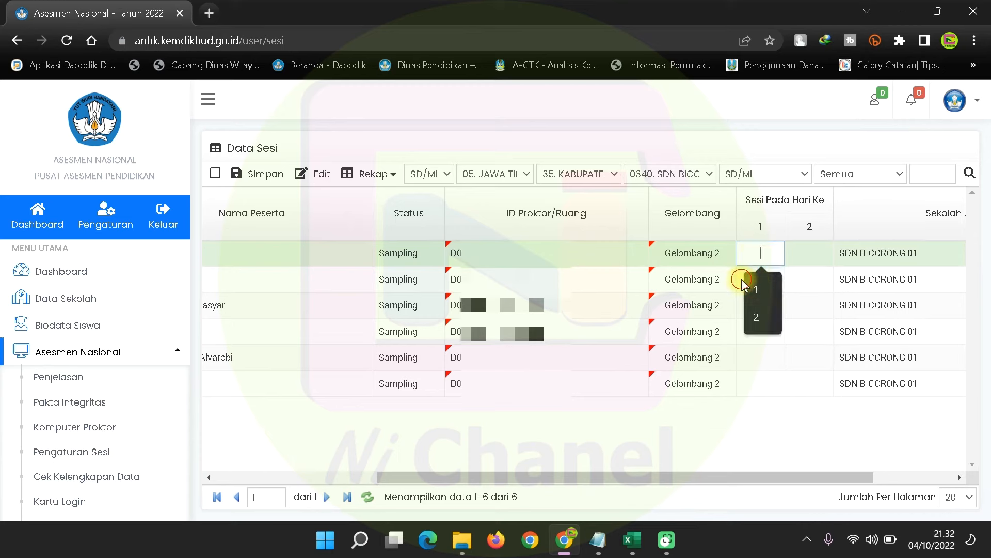
click(803, 282)
click(764, 256)
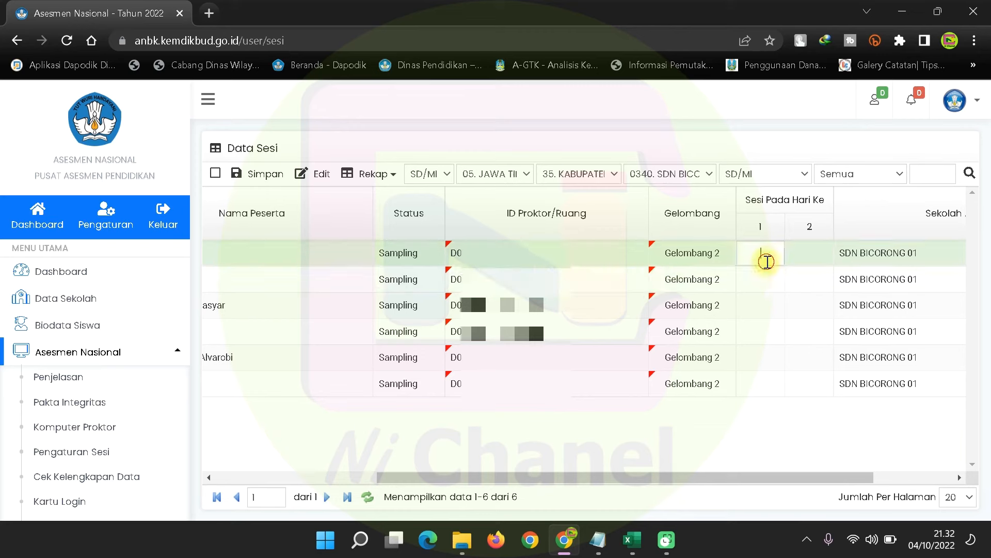
text(1)
click(764, 280)
click(763, 316)
click(761, 312)
click(757, 342)
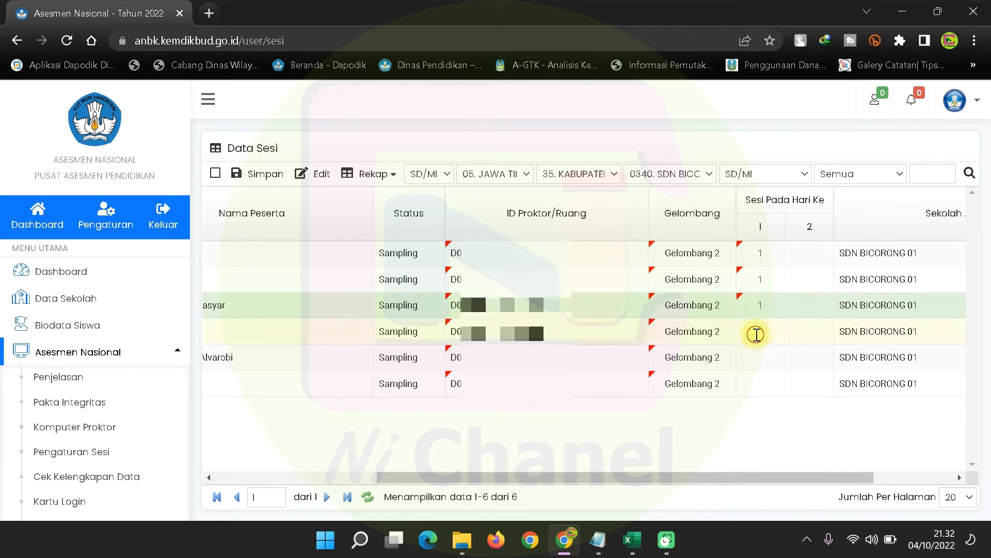
click(760, 331)
click(757, 369)
click(759, 356)
click(758, 395)
click(759, 383)
click(757, 417)
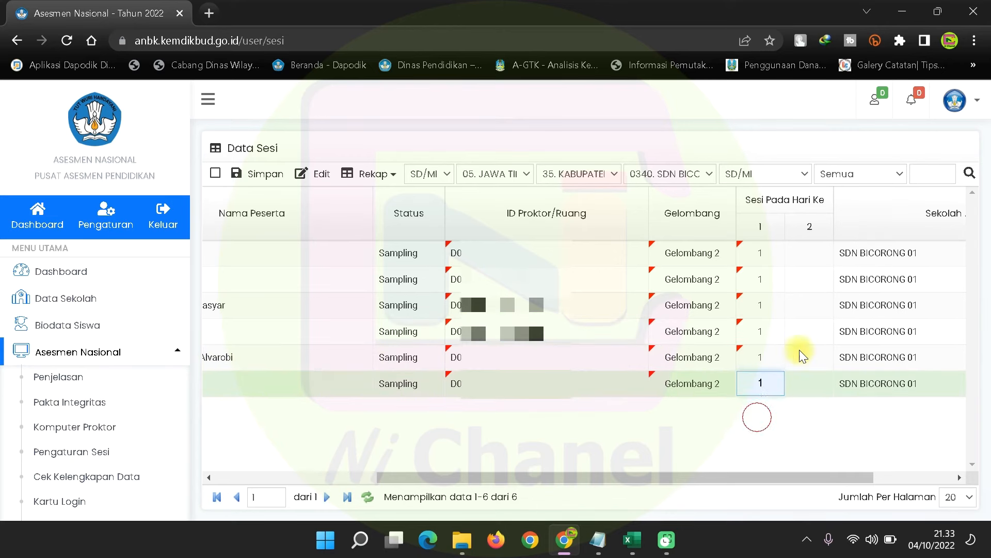
Step: Enter session 1 for day 2 for all six participants
click(808, 254)
click(805, 283)
click(806, 283)
click(807, 311)
click(808, 306)
click(807, 338)
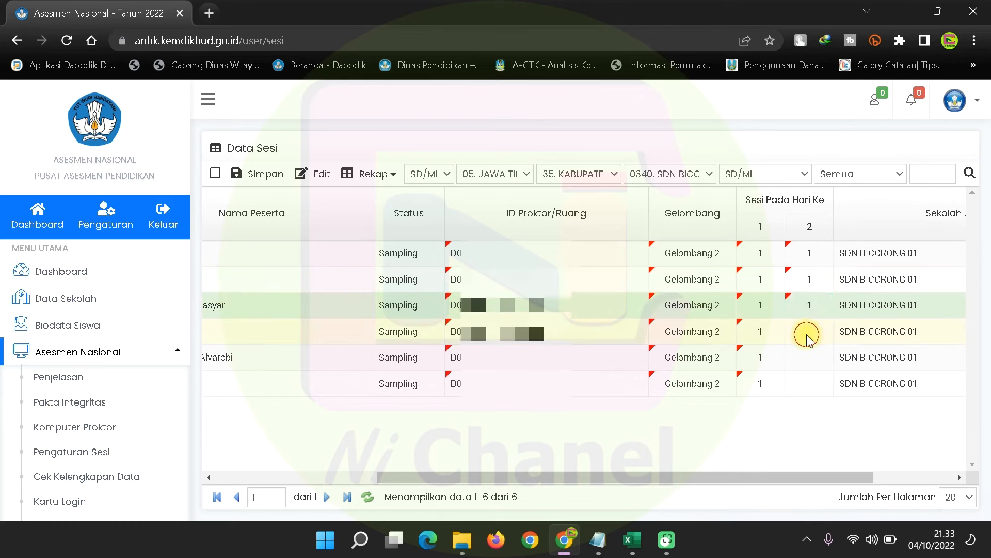
click(807, 333)
click(807, 365)
click(806, 364)
click(805, 395)
click(803, 383)
click(804, 416)
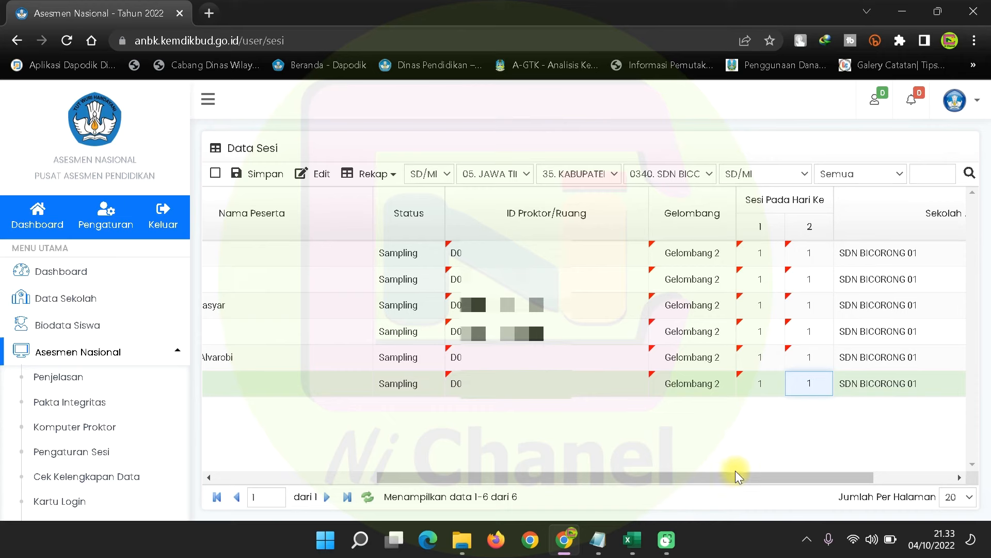
Step: Save the proctor, wave and session assignments of the six participants and dismiss the confirmation
drag(723, 475, 885, 460)
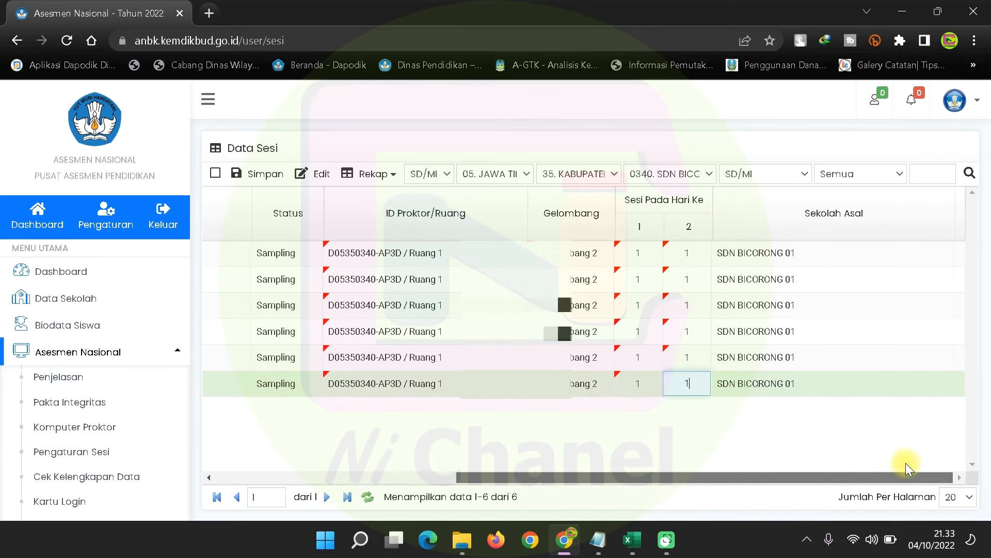
drag(805, 478, 720, 484)
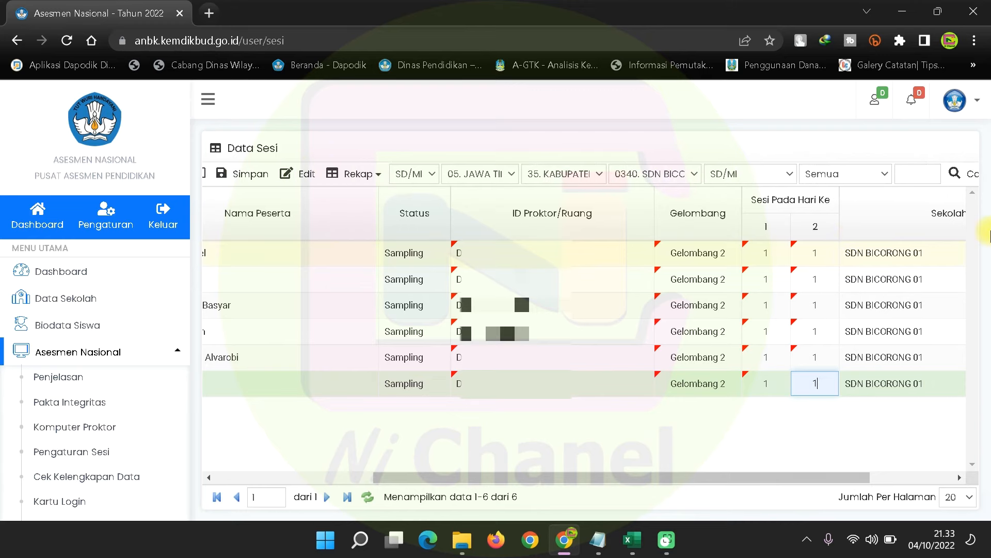
click(242, 172)
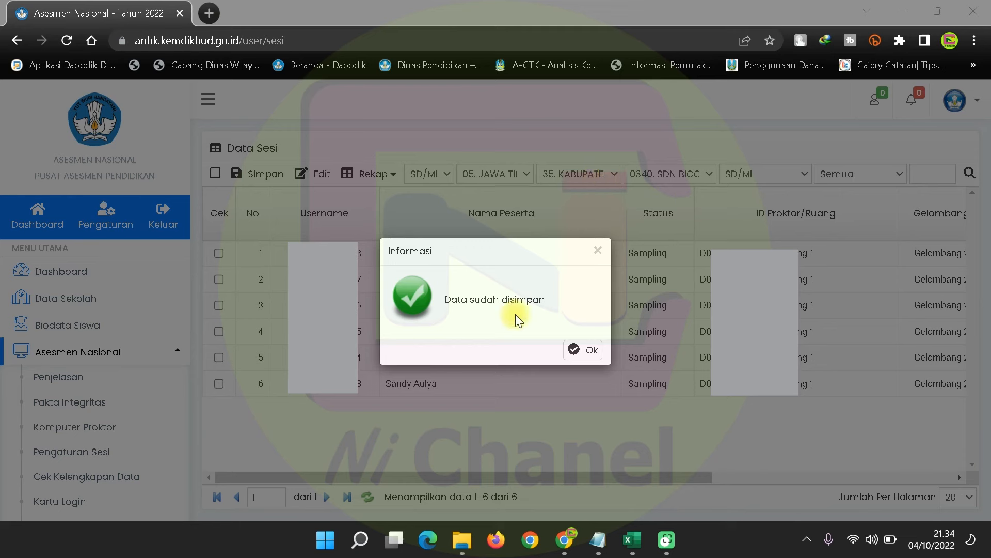
click(583, 348)
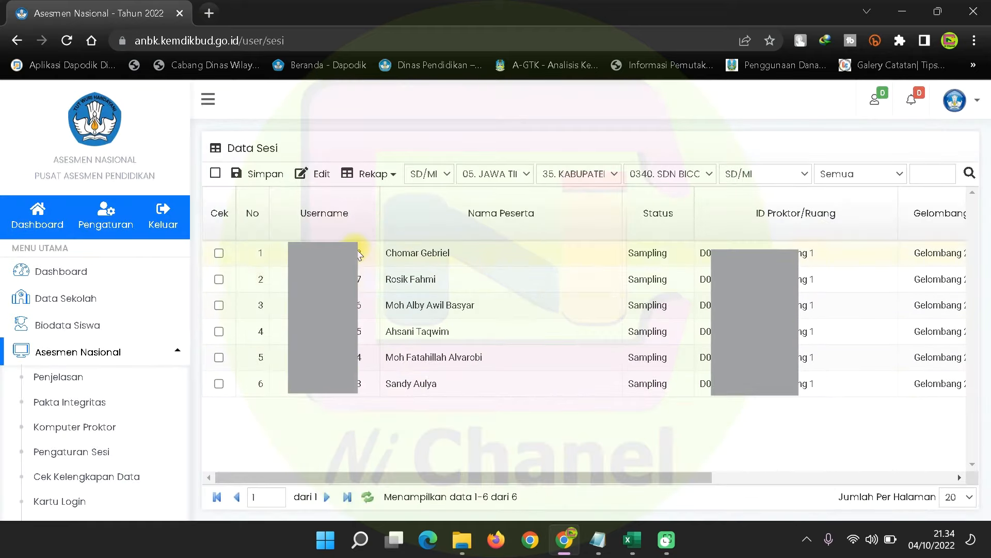
Step: Review the saved room, Gelombang and daily session entries, checking the Gelombang field of the first three participants
drag(593, 476, 707, 476)
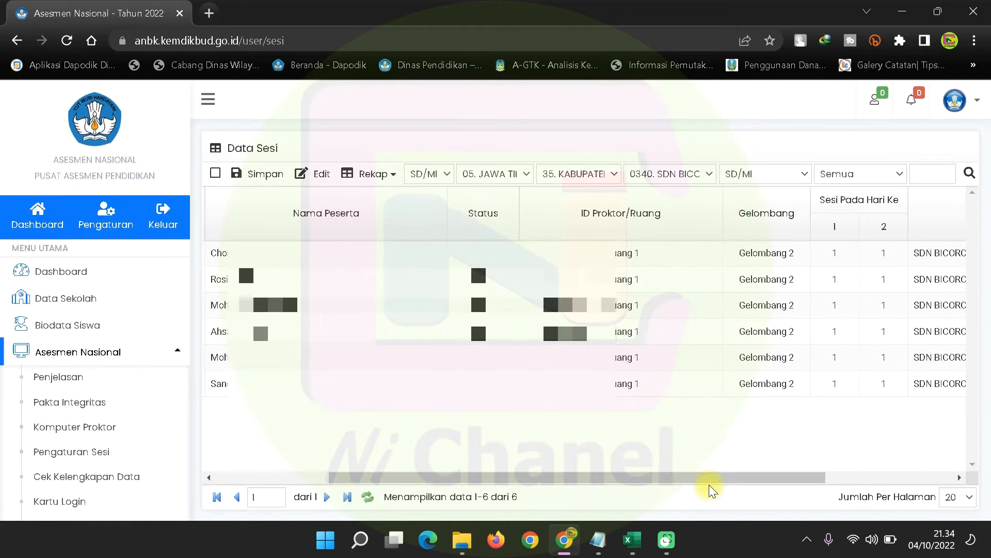
click(777, 261)
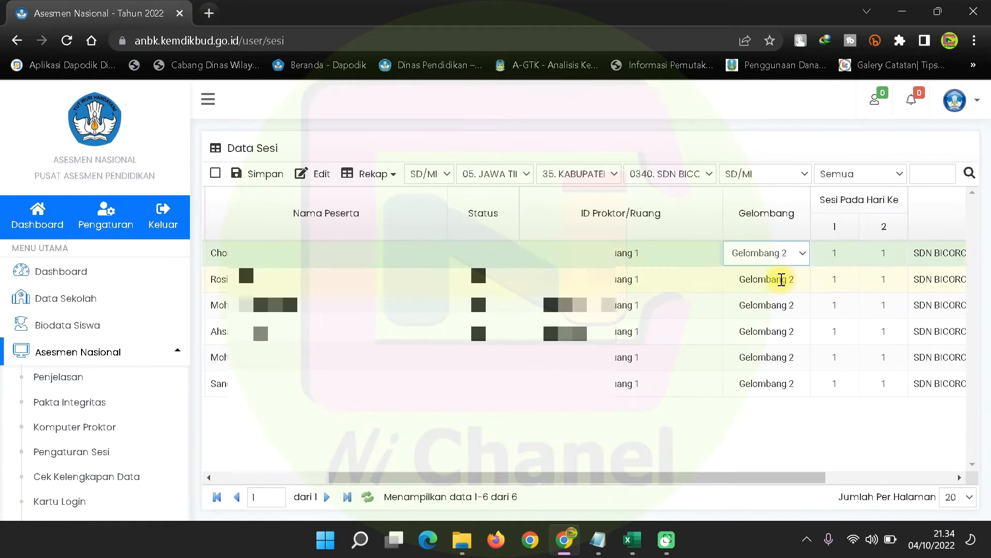
click(779, 278)
click(777, 312)
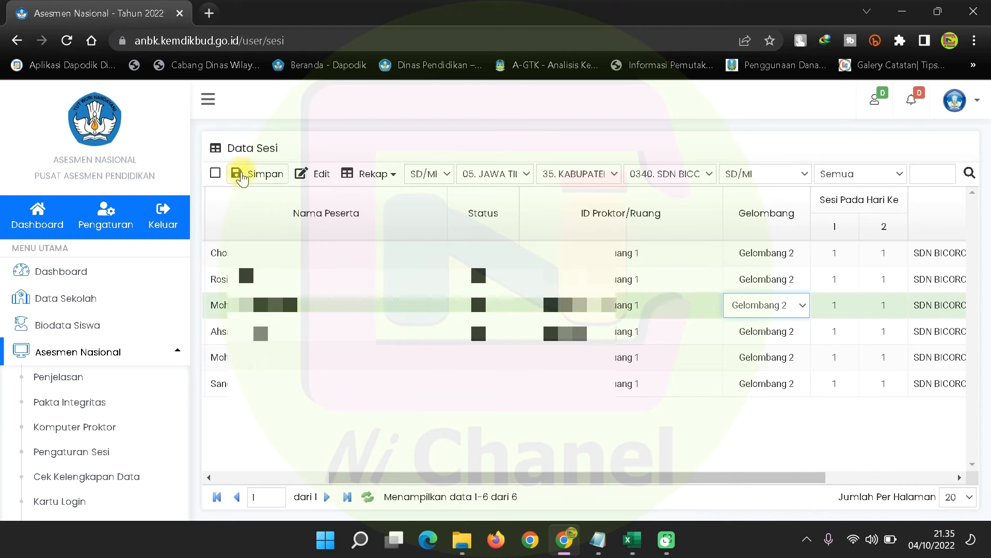
scroll(382, 181, right, 1)
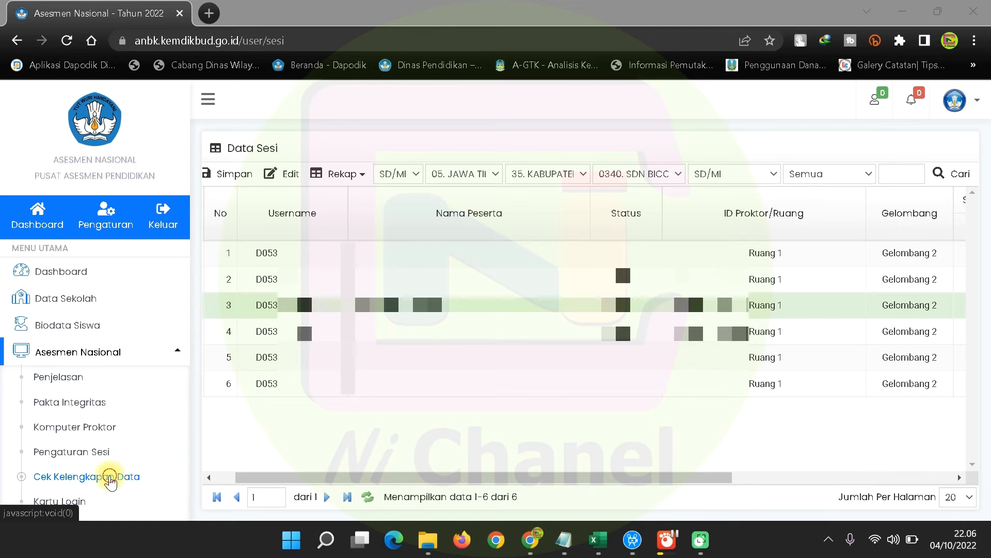
click(111, 477)
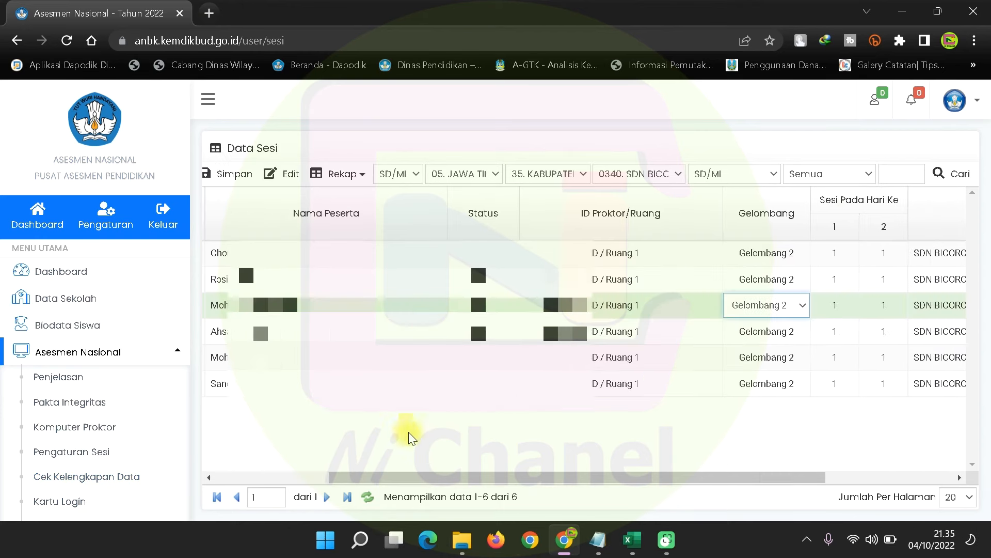
click(408, 436)
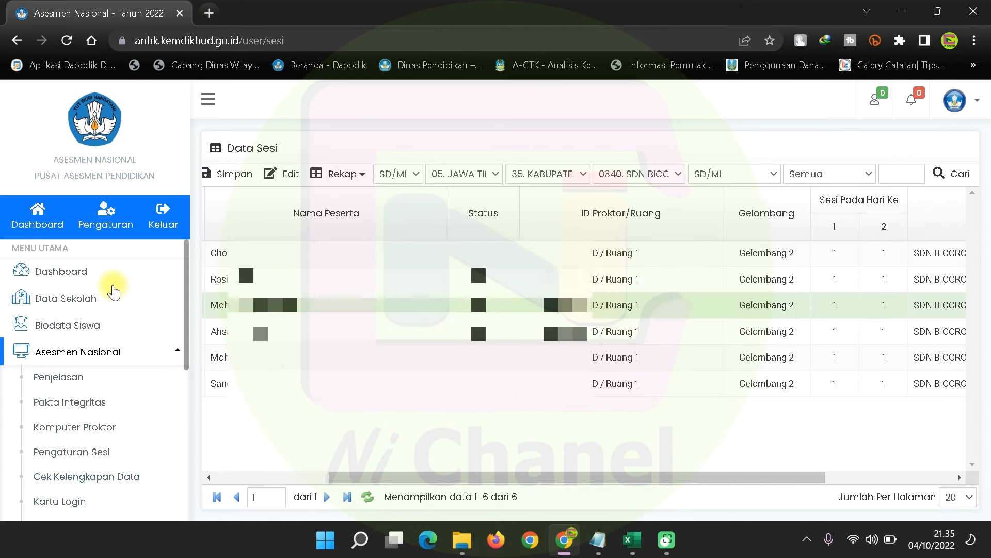
click(233, 172)
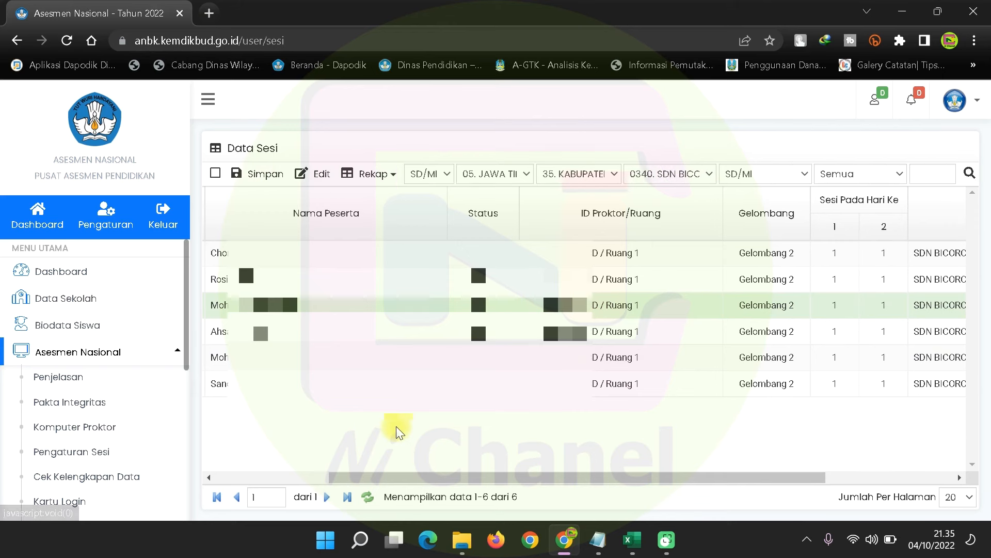